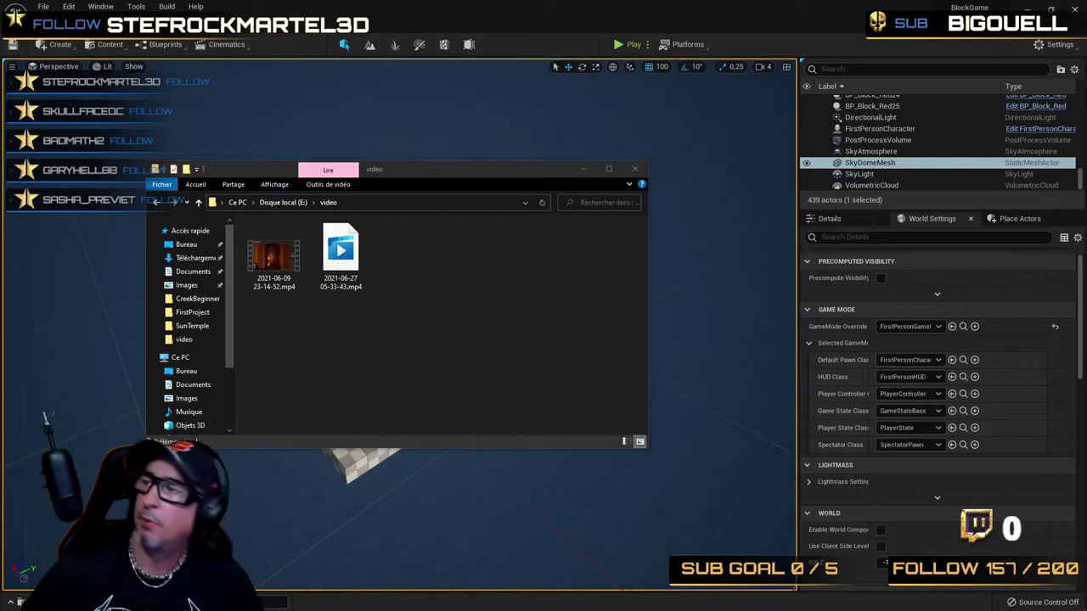
- Close the File Explorer video folder window to reveal the BlockGame level
left_click(634, 168)
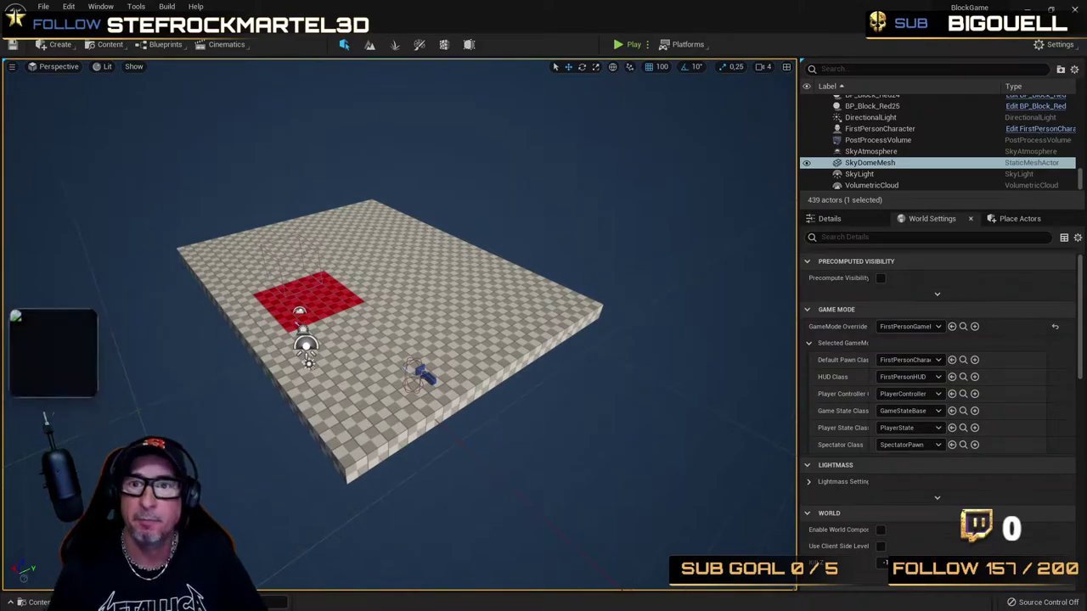
- Start Play-In-Editor with the mouse captured and the game view in full screen
key("alt+p")
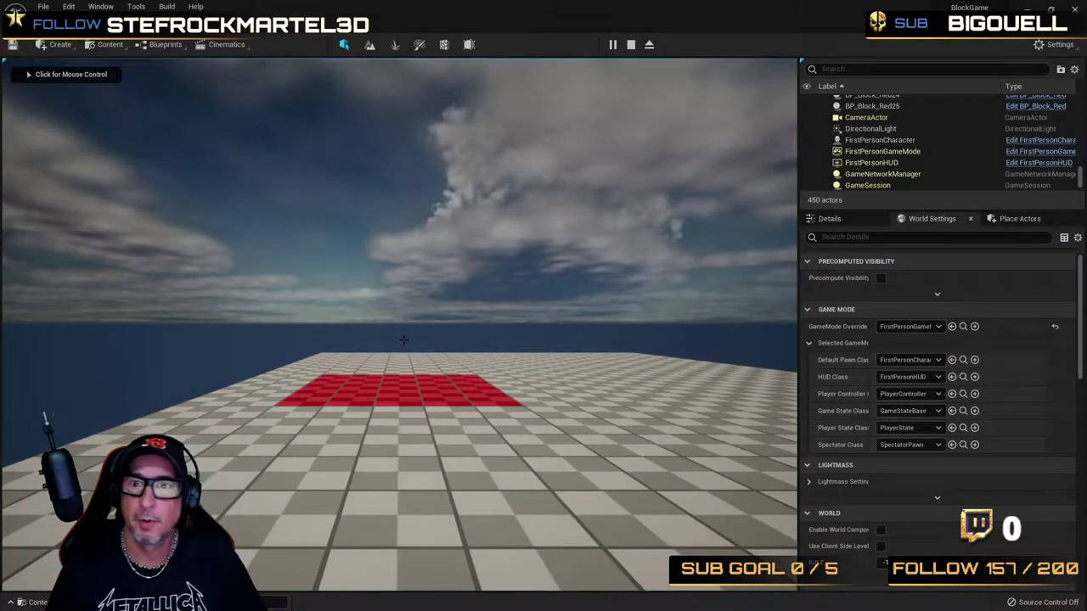
left_click(403, 339)
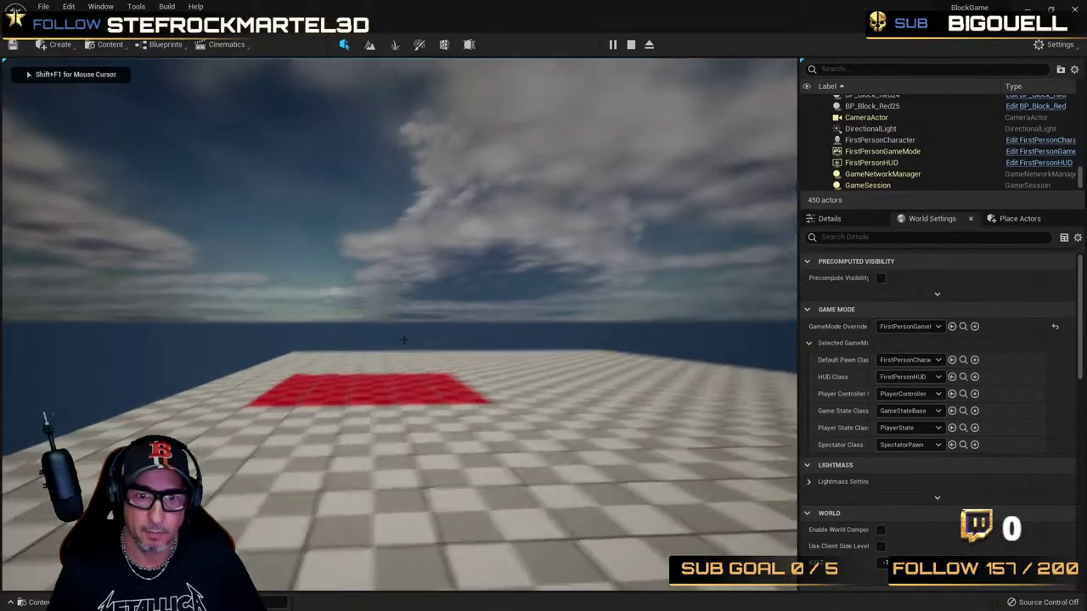
key("F11")
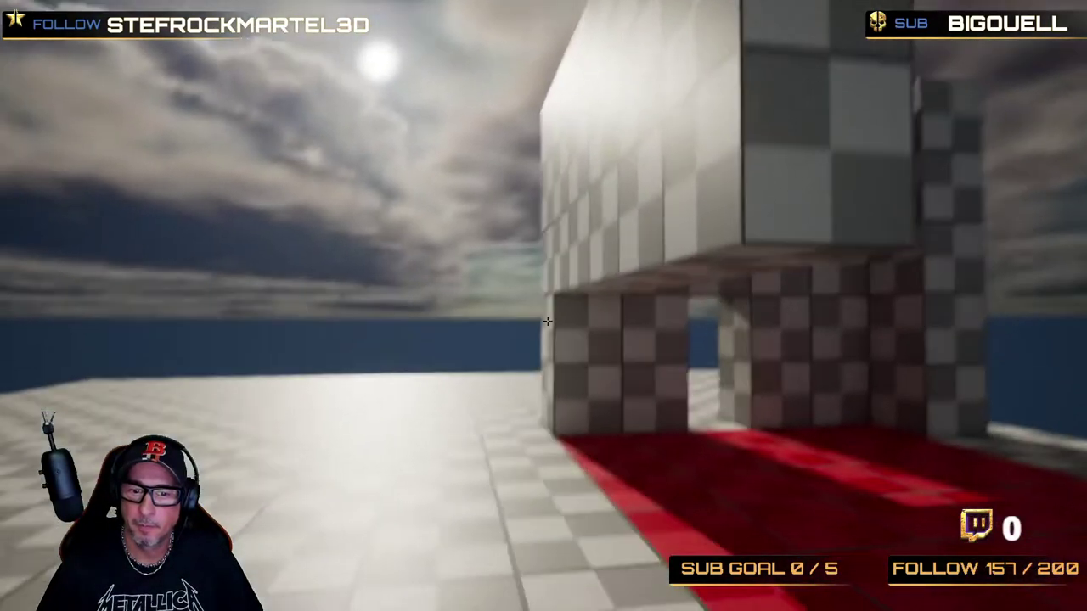
- Walk forward past the checkered tower, then stop the game and restore the editor layout
key("w")
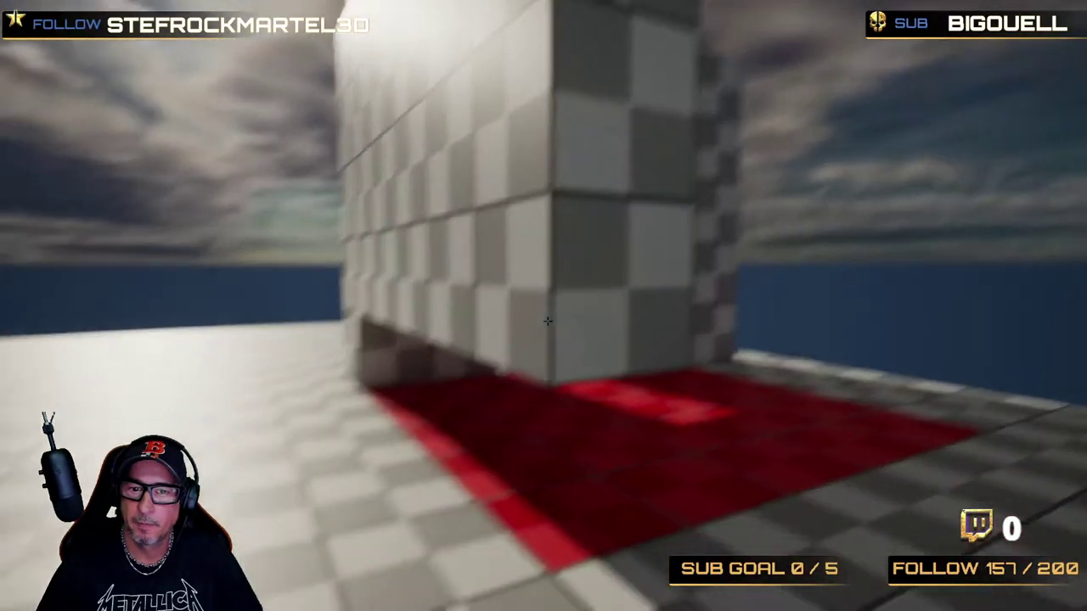
key("w")
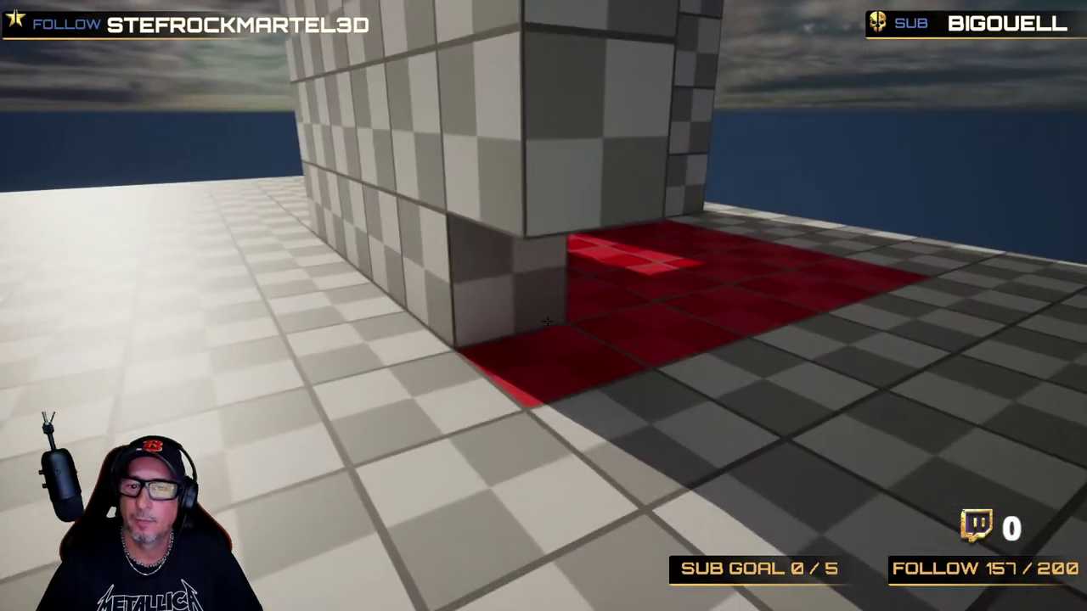
key("w")
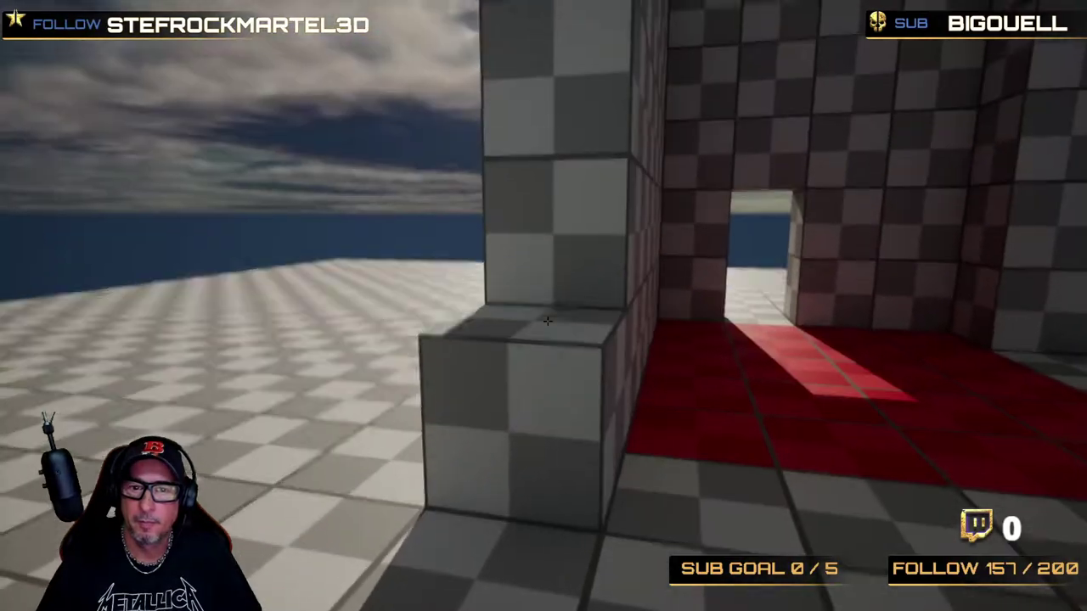
key("w")
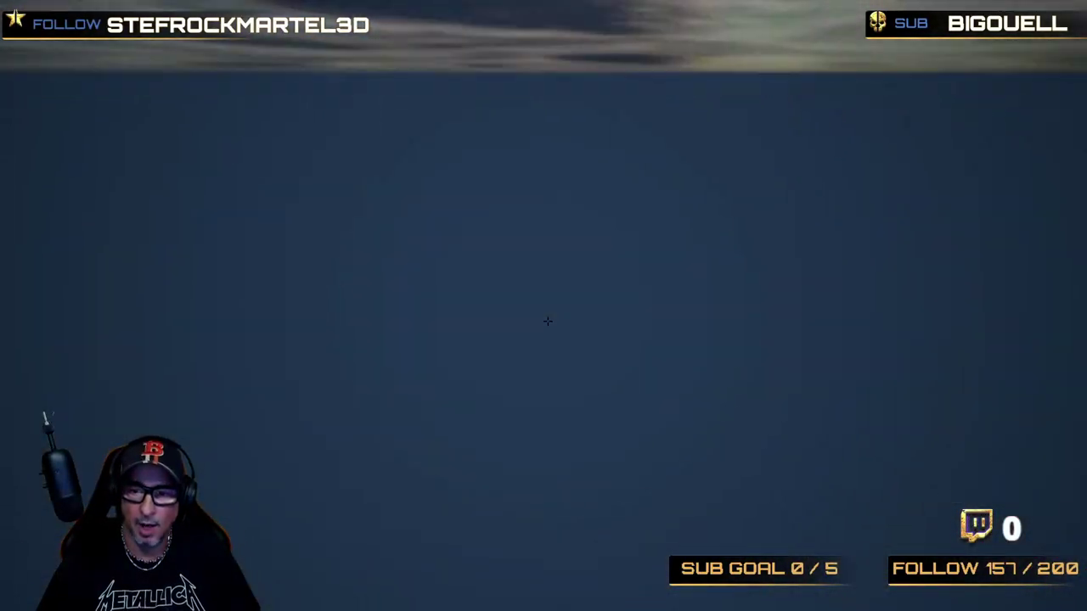
key("Escape")
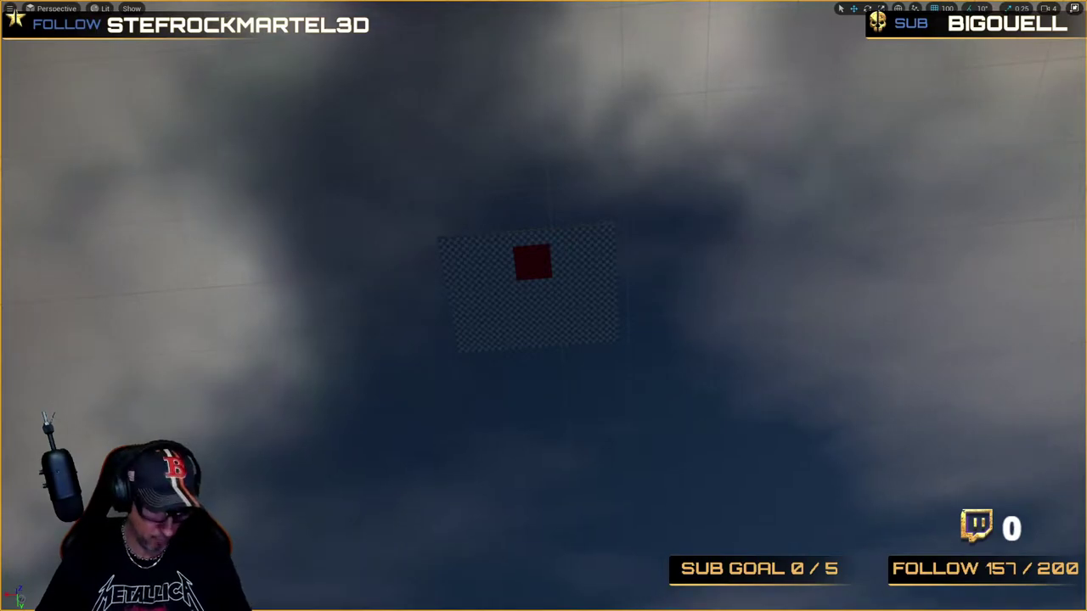
key("F11")
- Restart play in full screen and place two blocks beside the red patch
key("alt+p")
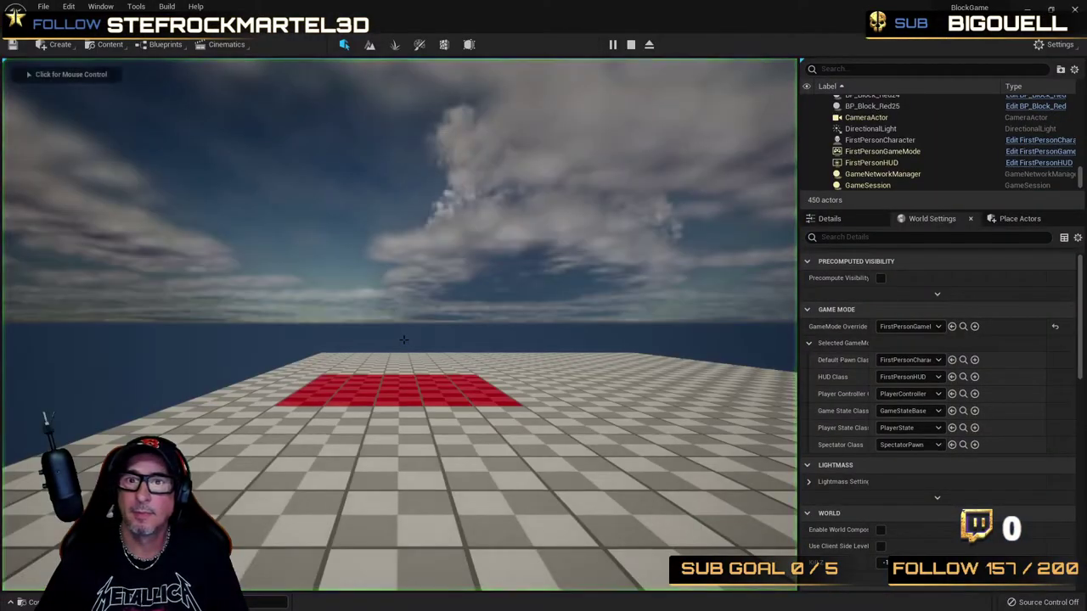
key("F11")
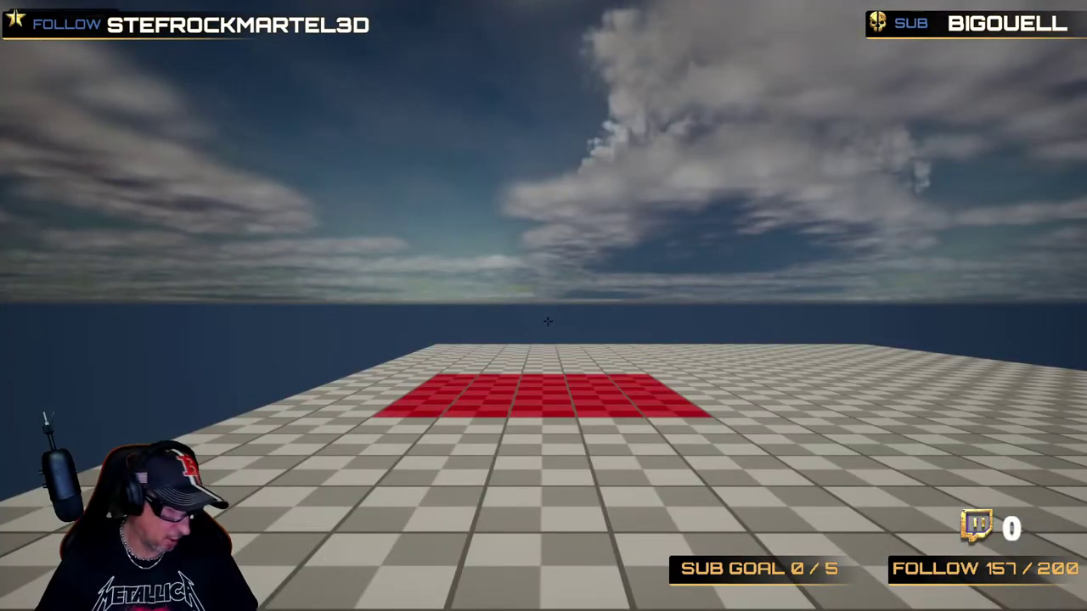
key("w")
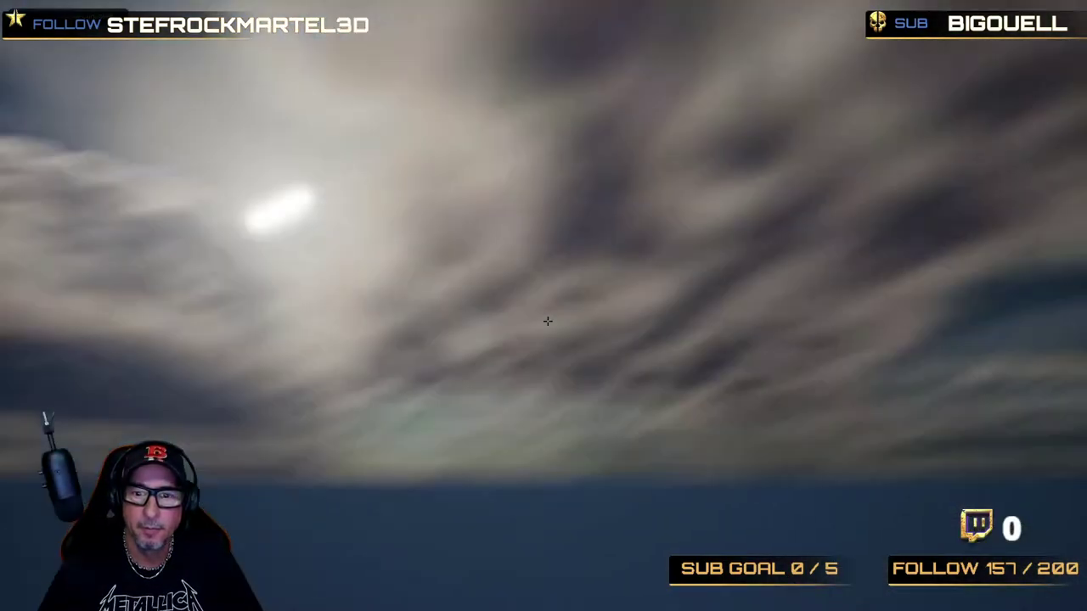
key("w")
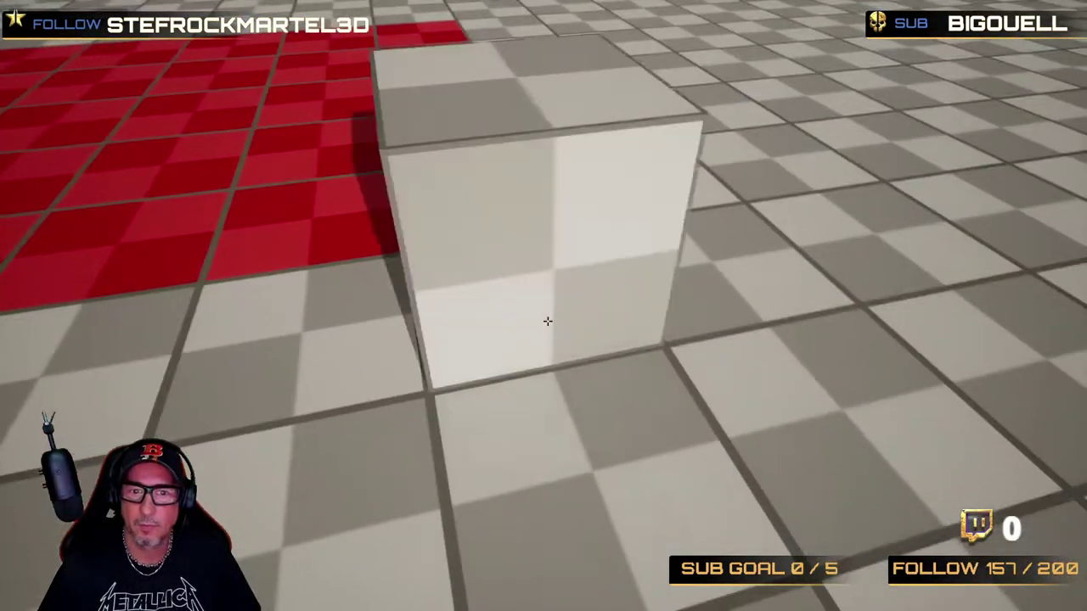
key("w")
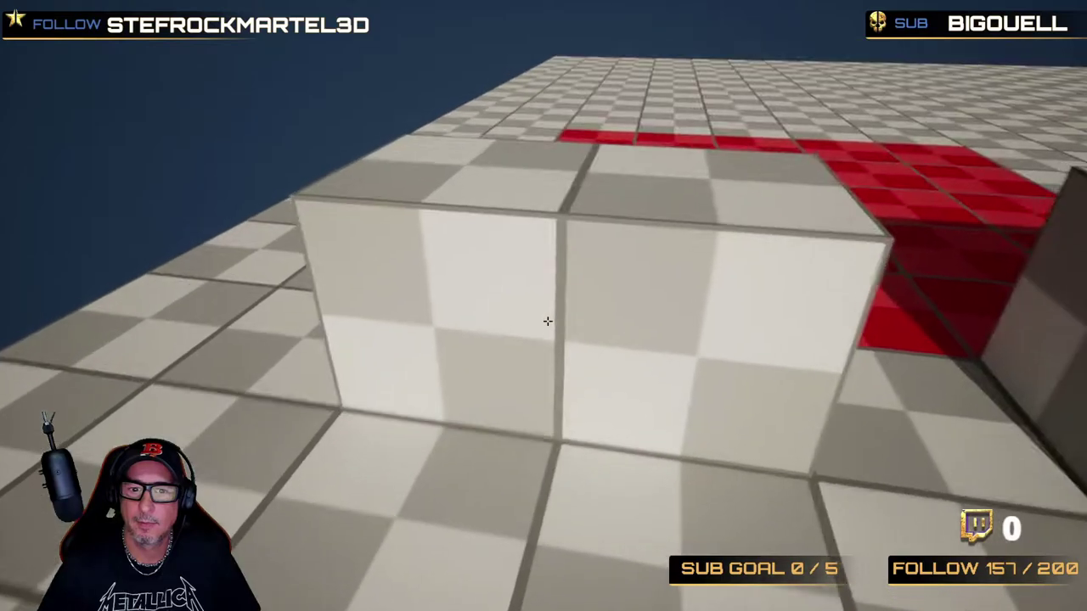
key("w")
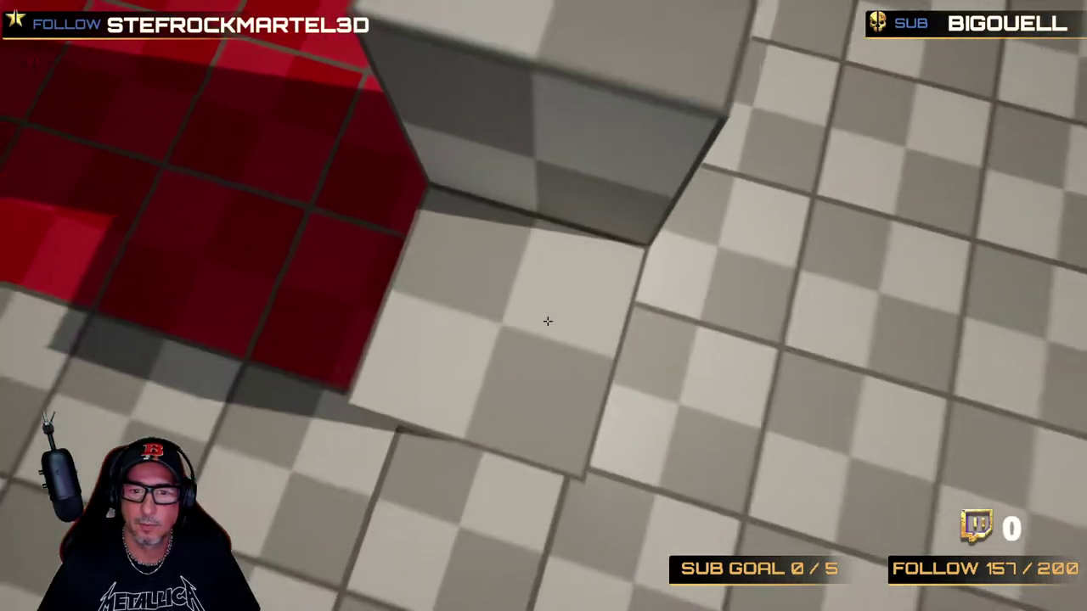
key("s")
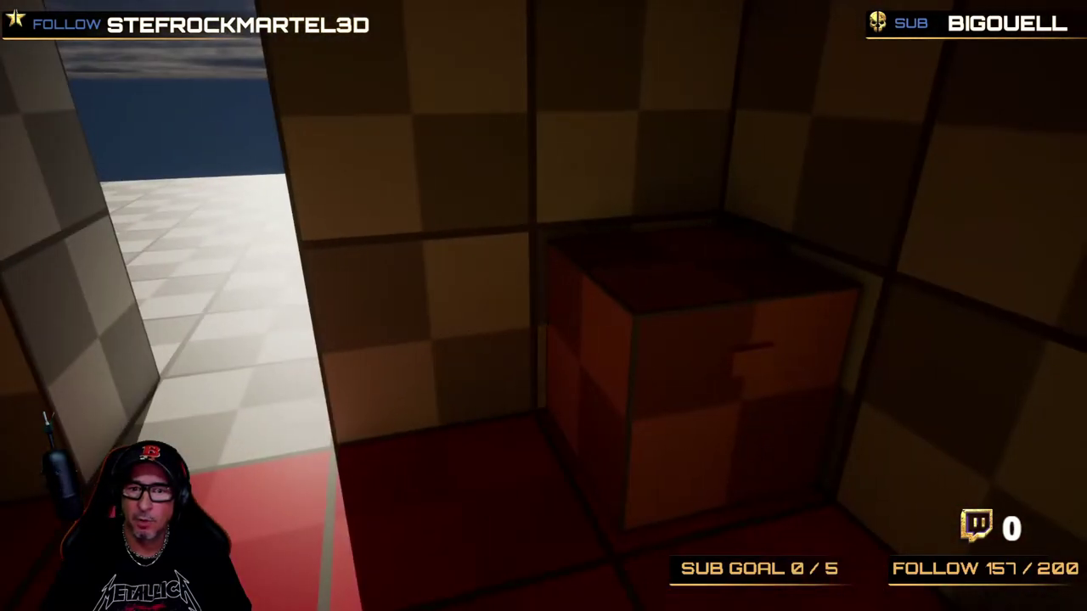
- Remove the orange block in front of the tower doorway
left_click(545, 321)
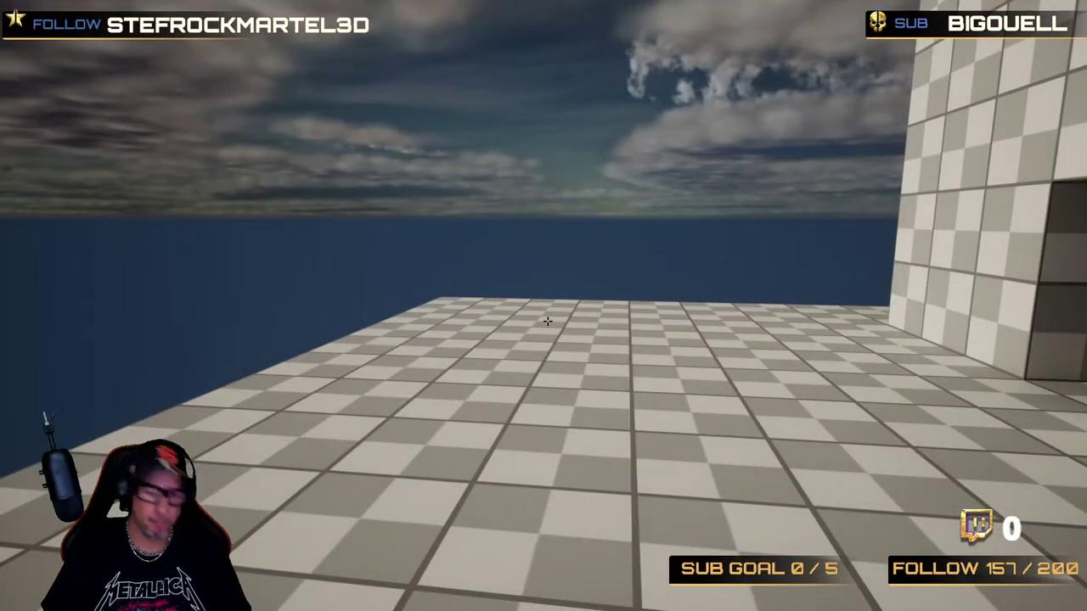
- Release the mouse, stop the playtest, and pull the view back over the floor and red pad
key("shift+F1")
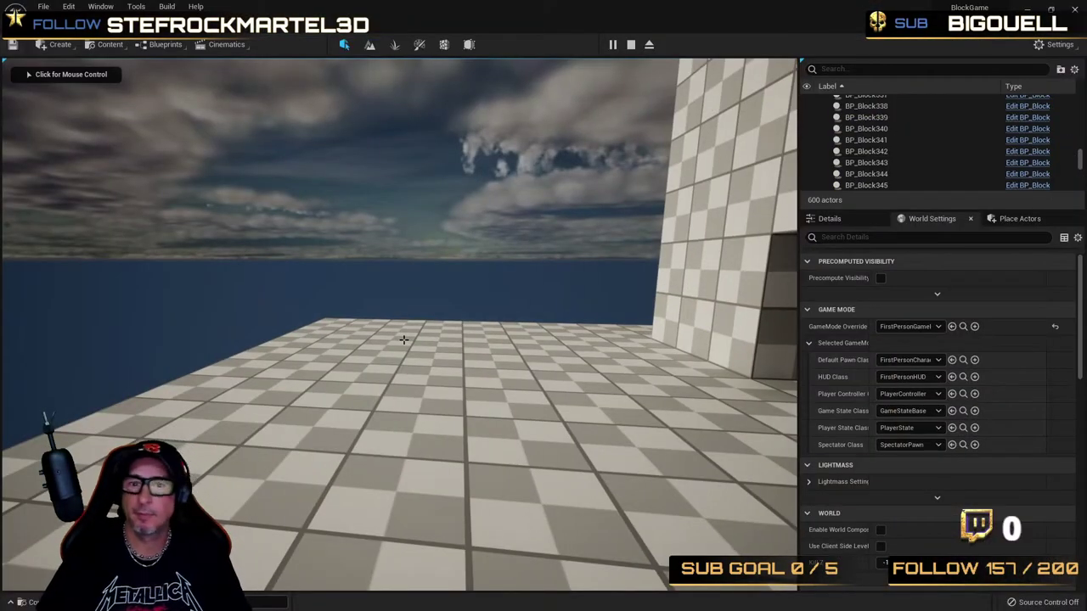
key("Escape")
mouse_move(399, 322)
right_mouse_down()
mouse_move(509, 314)
mouse_move(526, 348)
right_mouse_up()
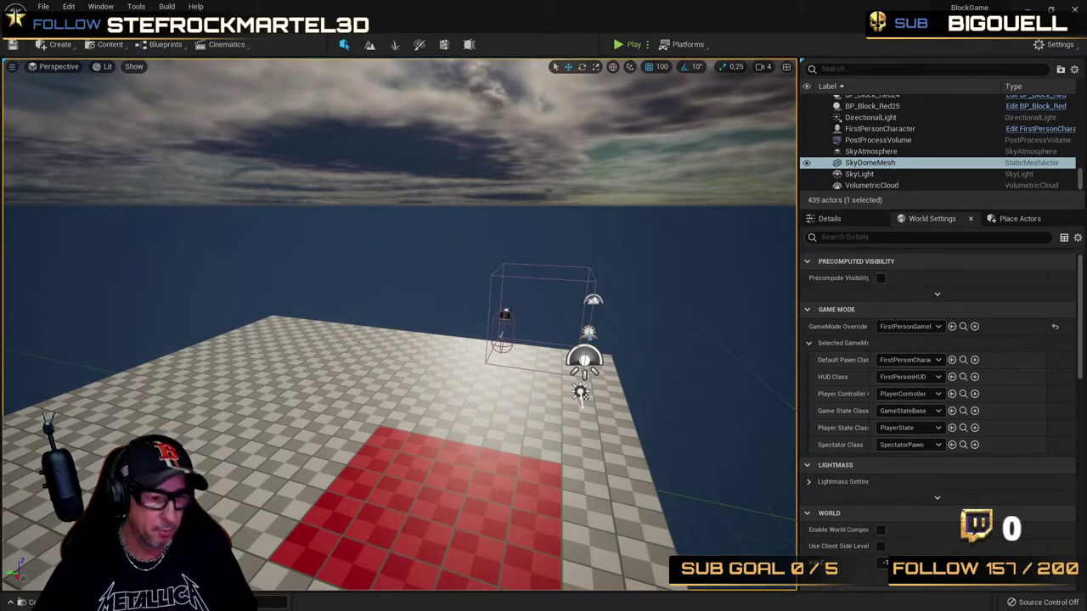
key("ctrl+space")
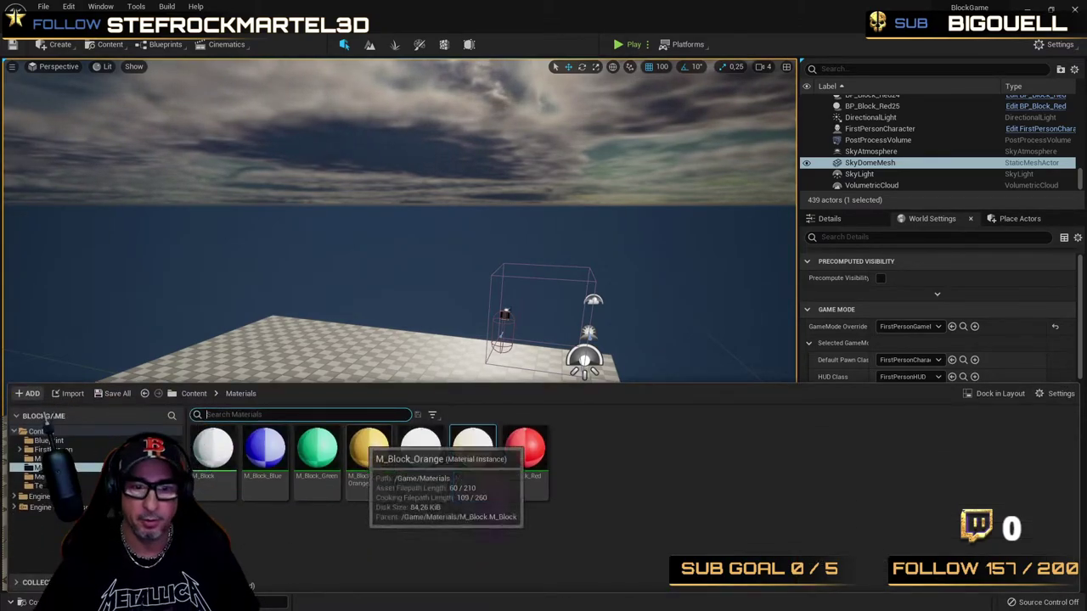
double_click(265, 448)
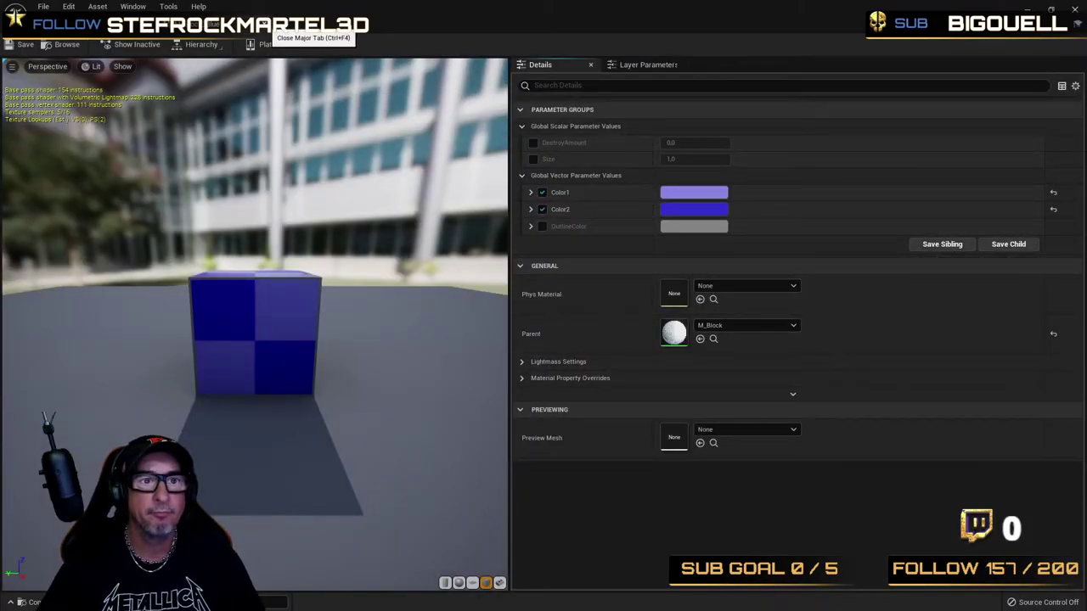
left_click(269, 24)
key("ctrl+space")
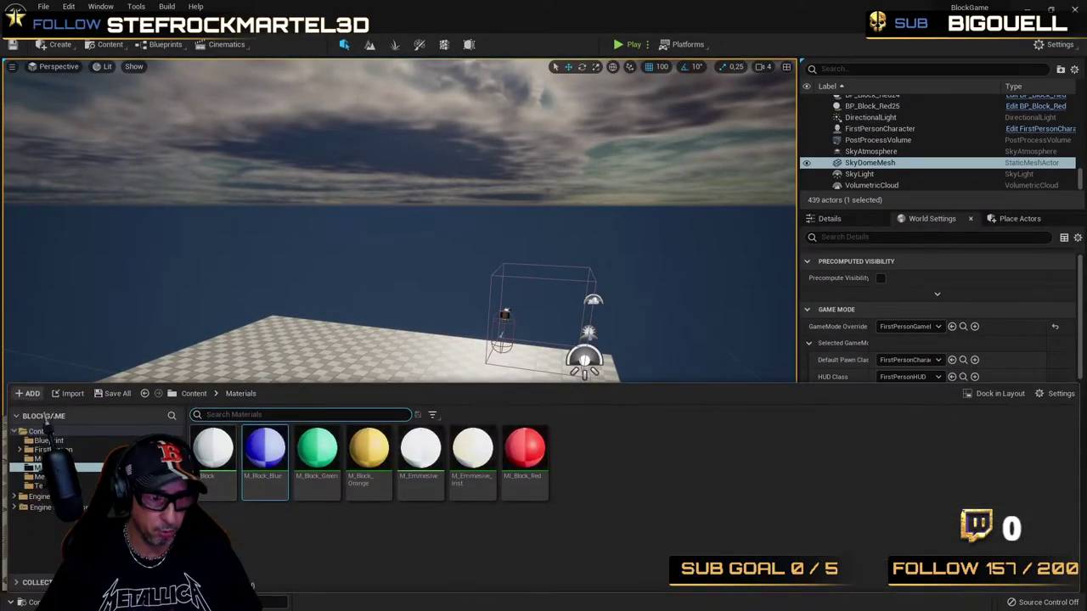
left_click(48, 441)
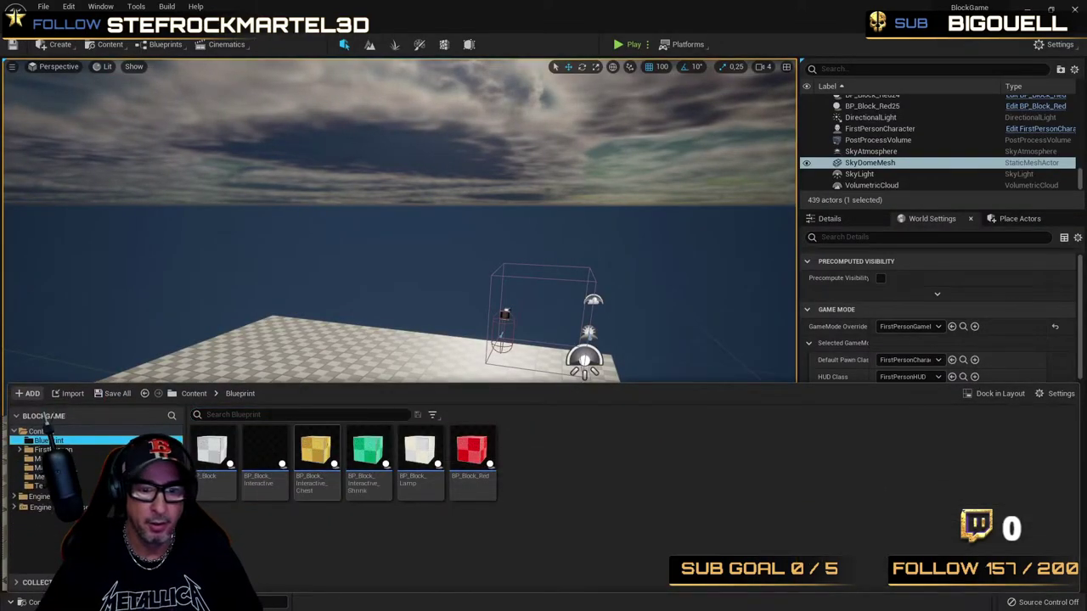
double_click(315, 450)
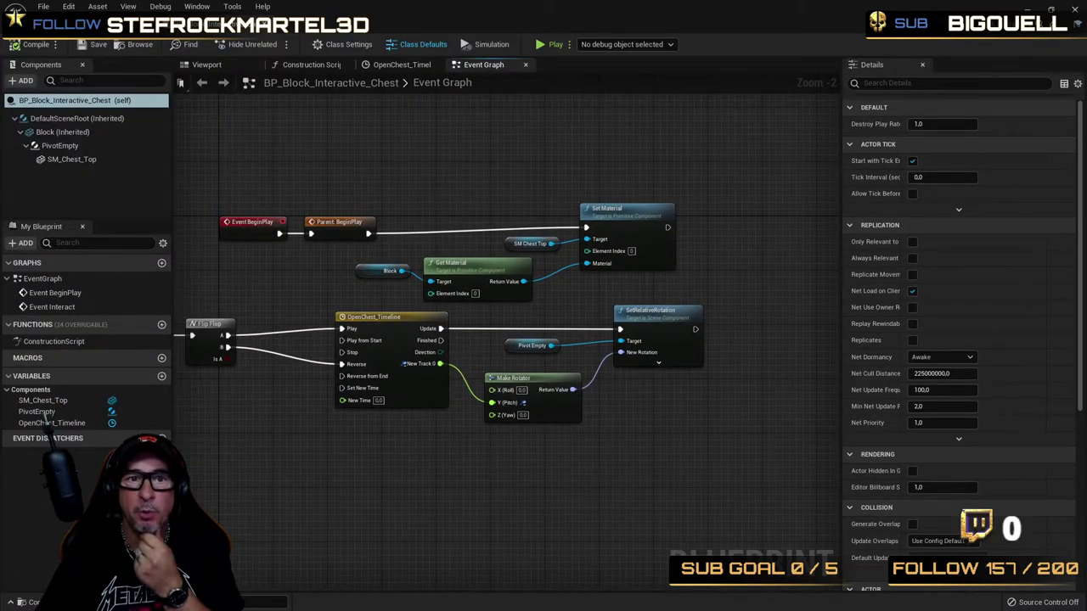
left_click(402, 65)
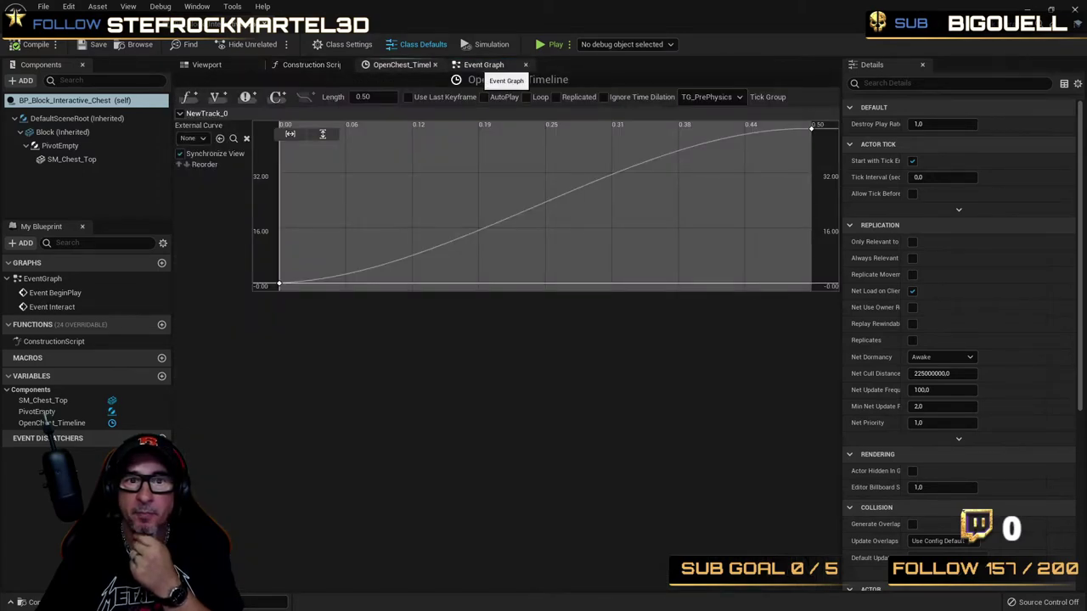
key("ctrl+Tab")
key("ctrl+Tab")
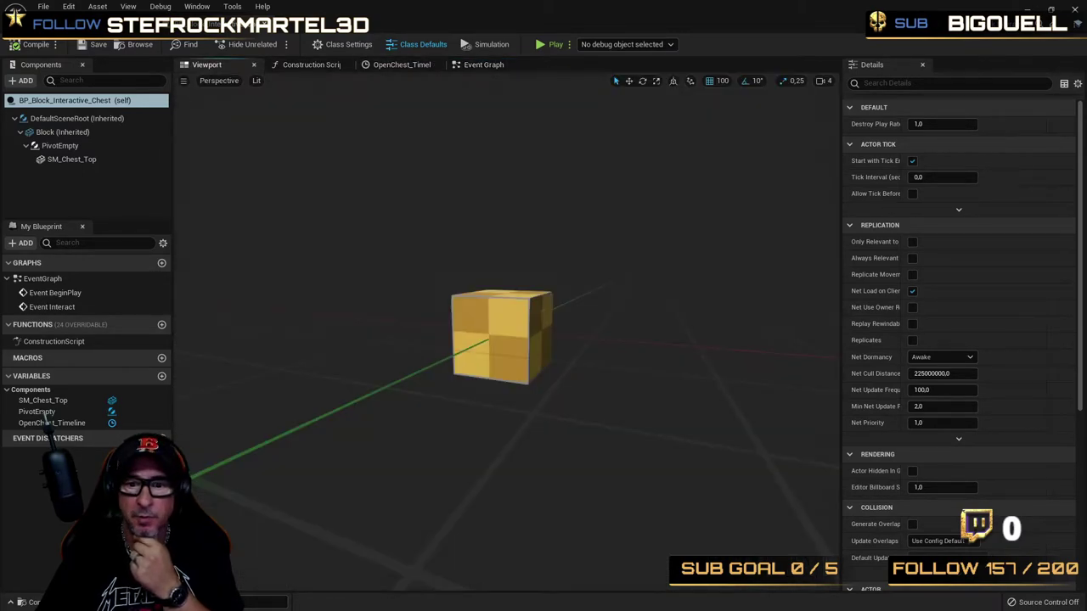
left_click(71, 158)
key("Up")
key("Up")
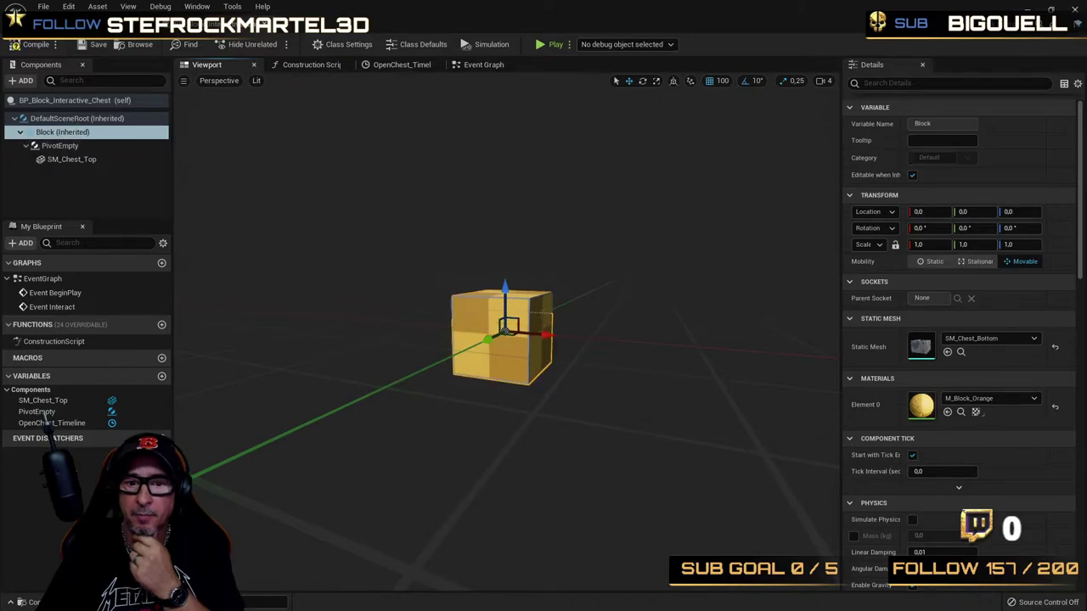
key("ctrl+Tab")
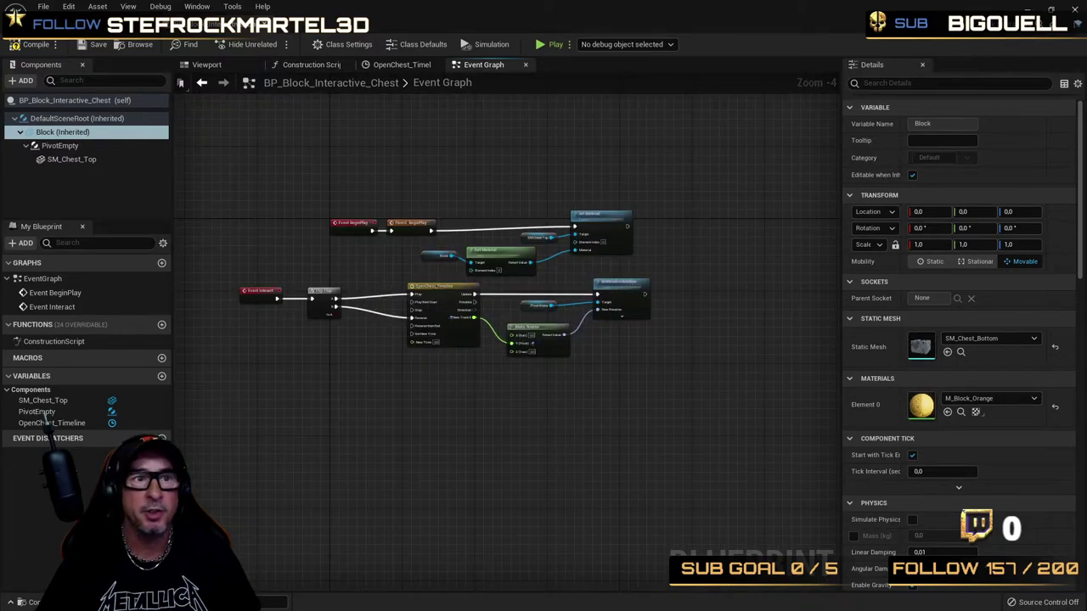
key("ctrl+Tab")
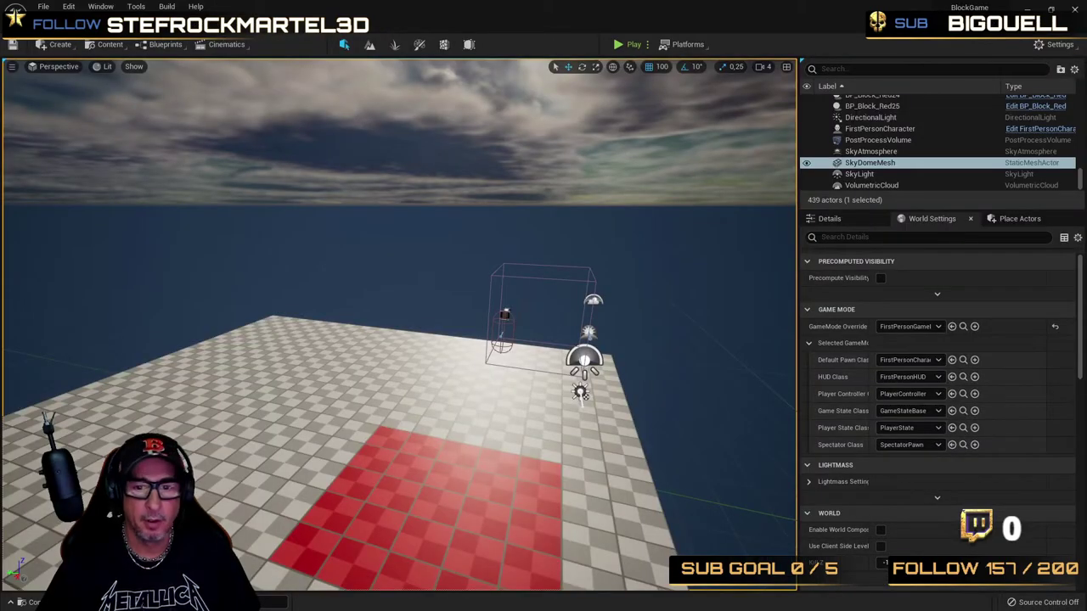
key("ctrl+space")
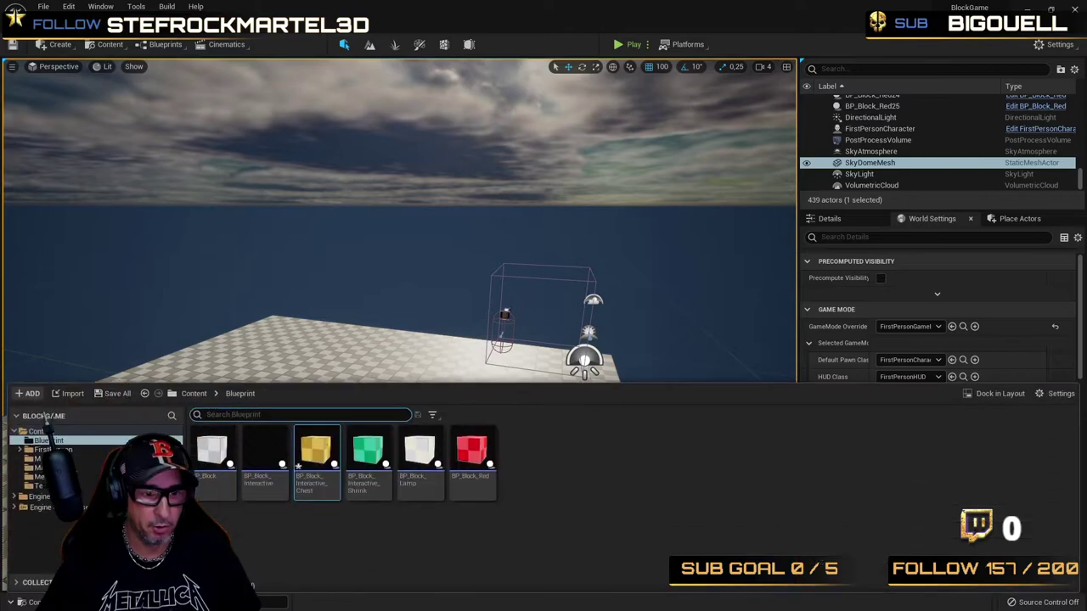
double_click(367, 450)
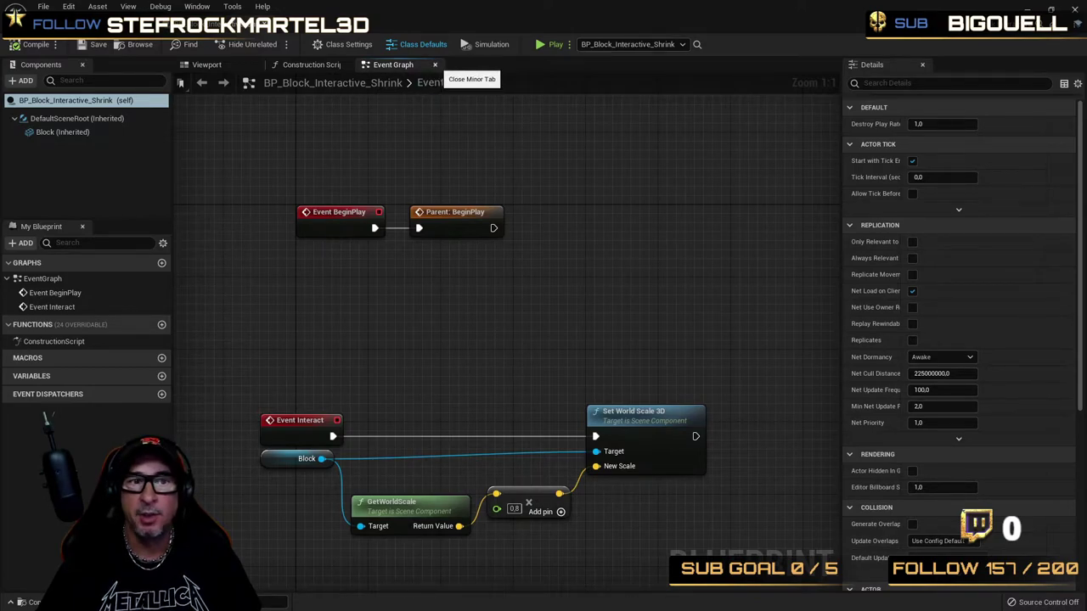
left_click(280, 24)
key("ctrl+space")
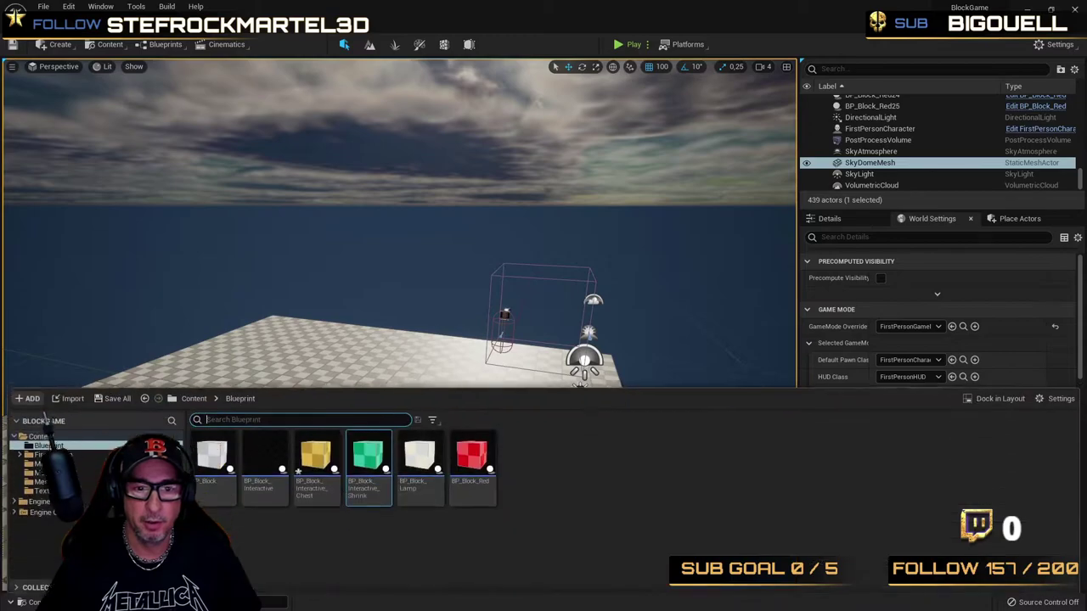
double_click(419, 450)
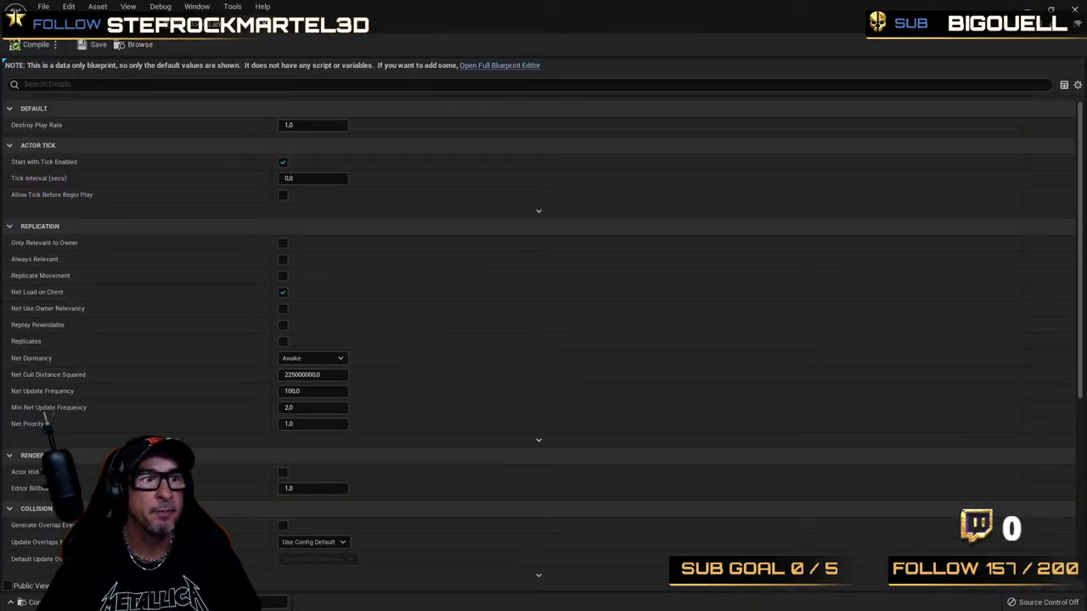
scroll(538, 340, "down", 3)
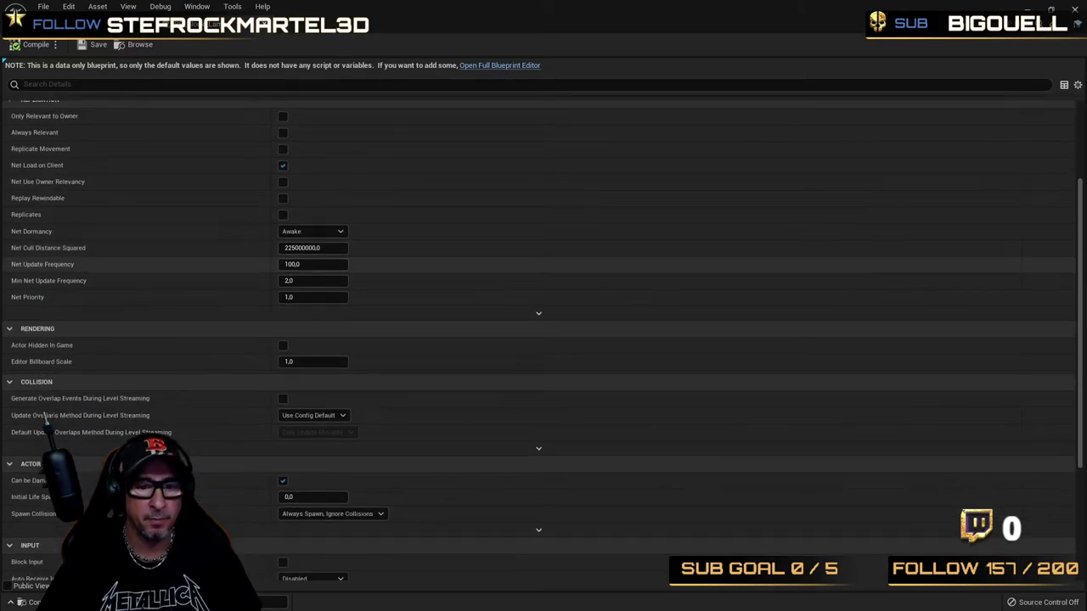
scroll(538, 340, "up", 3)
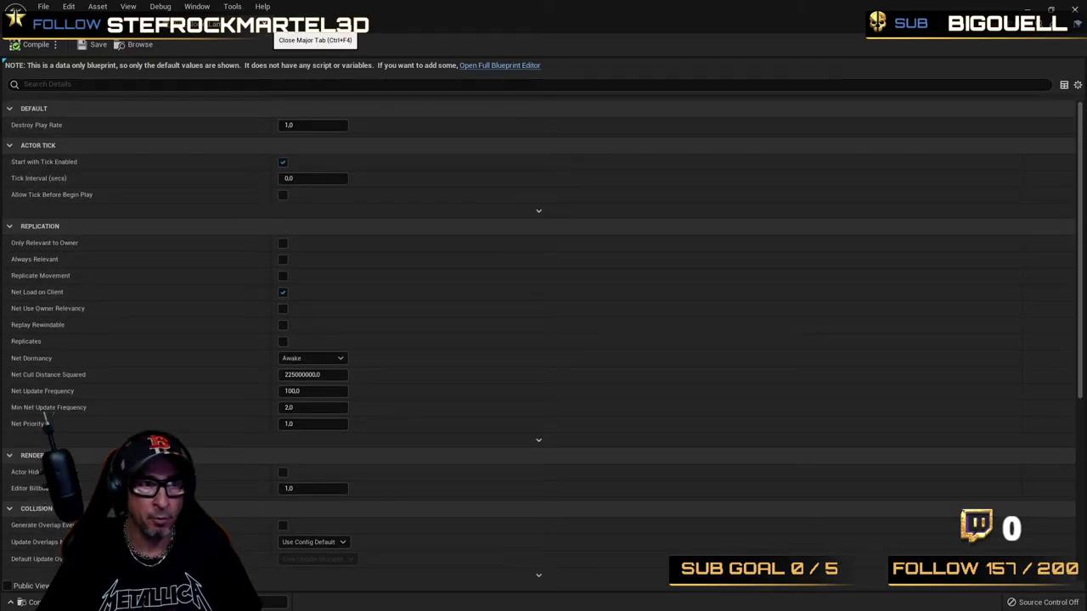
left_click(261, 17)
left_click(34, 602)
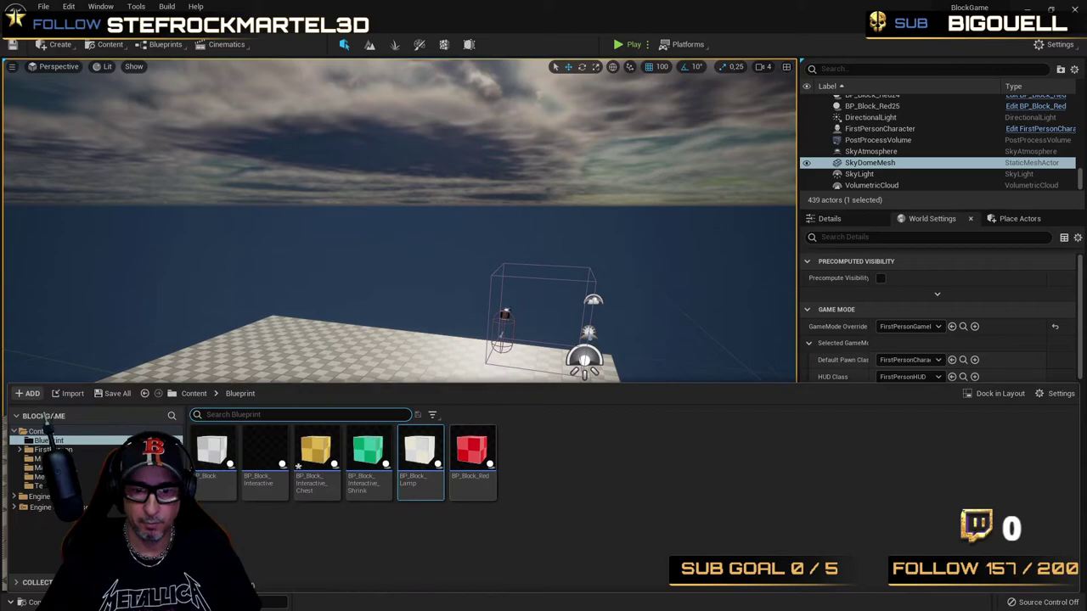
double_click(473, 446)
scroll(459, 277, "down", 5)
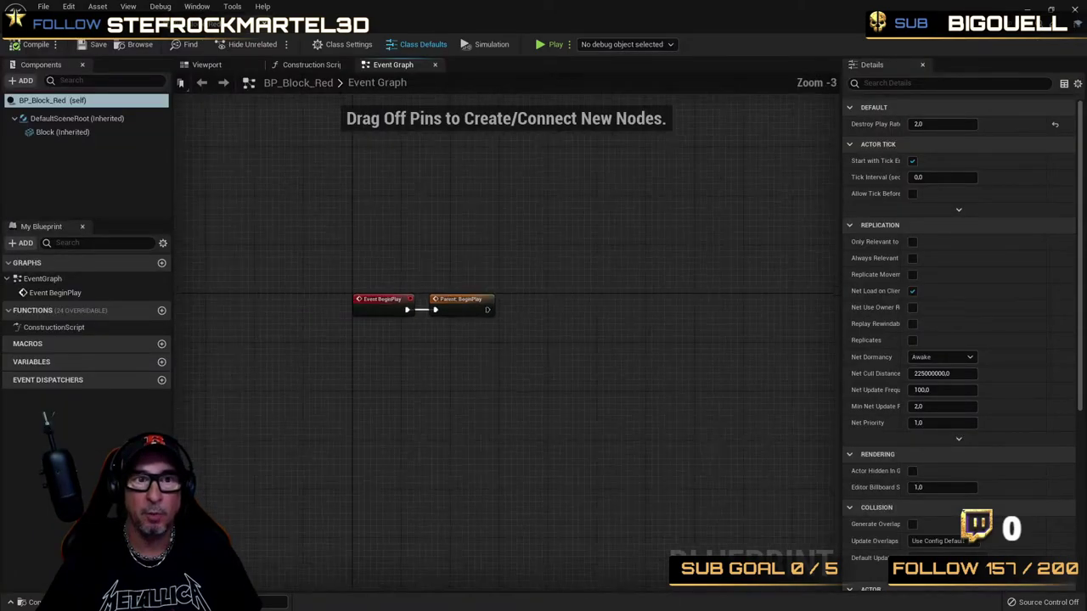
mouse_move(459, 280)
right_mouse_down()
mouse_move(445, 332)
mouse_move(502, 320)
right_mouse_up()
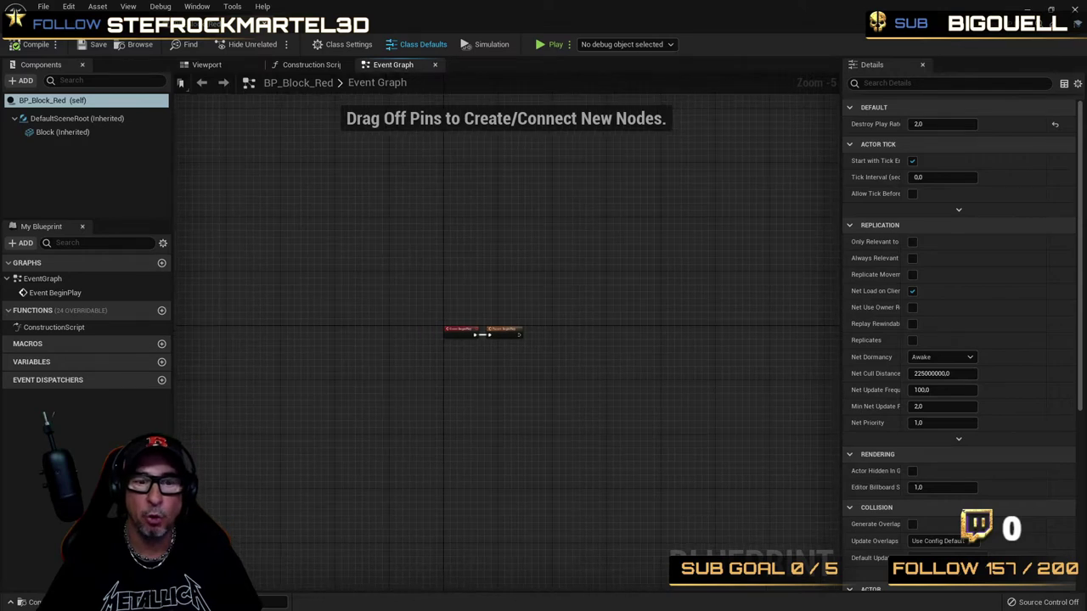
left_click(305, 64)
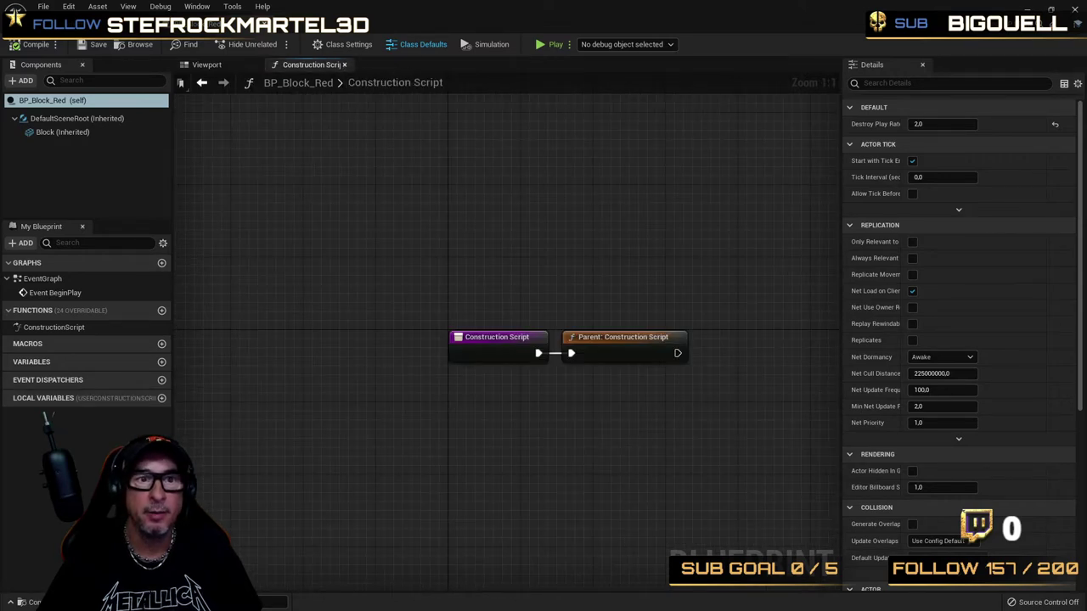
left_click(206, 65)
key("ctrl+space")
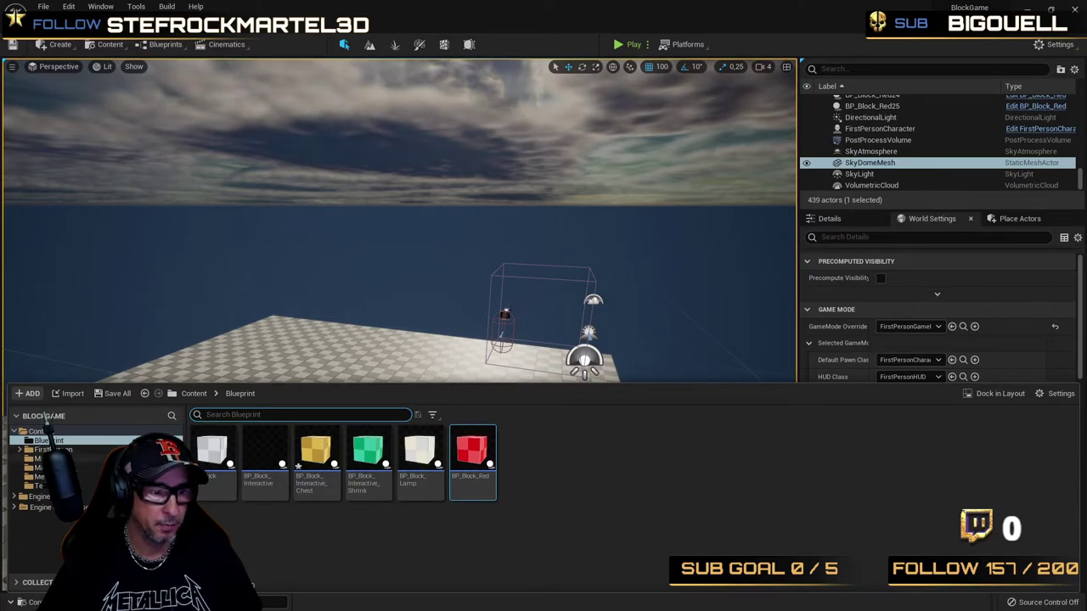
- Expand the FirstPerson folder and filter the whole Content folder to static meshes only
left_click(52, 449)
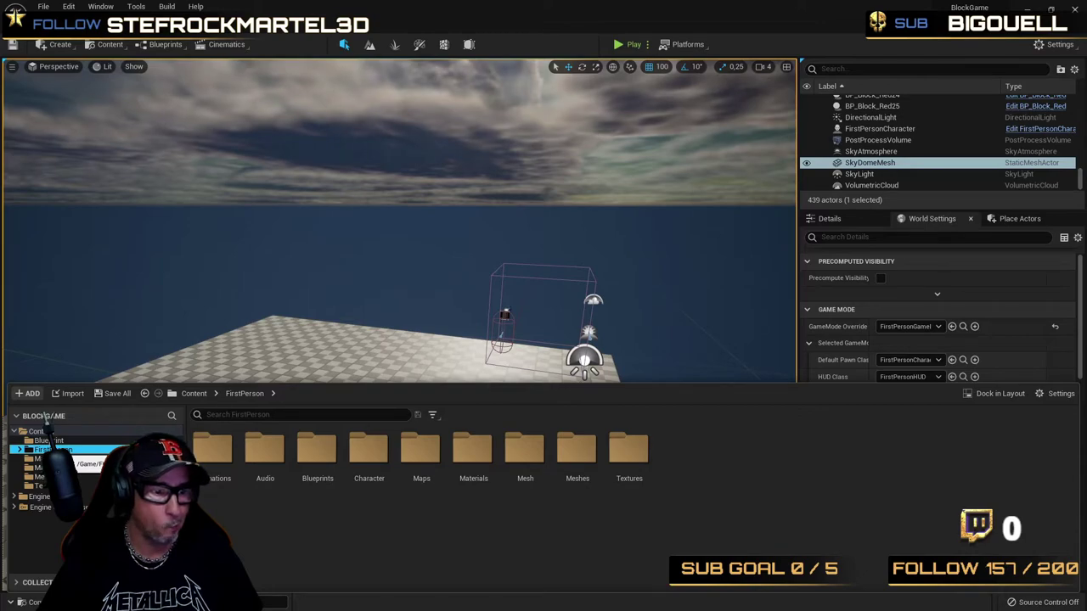
double_click(53, 449)
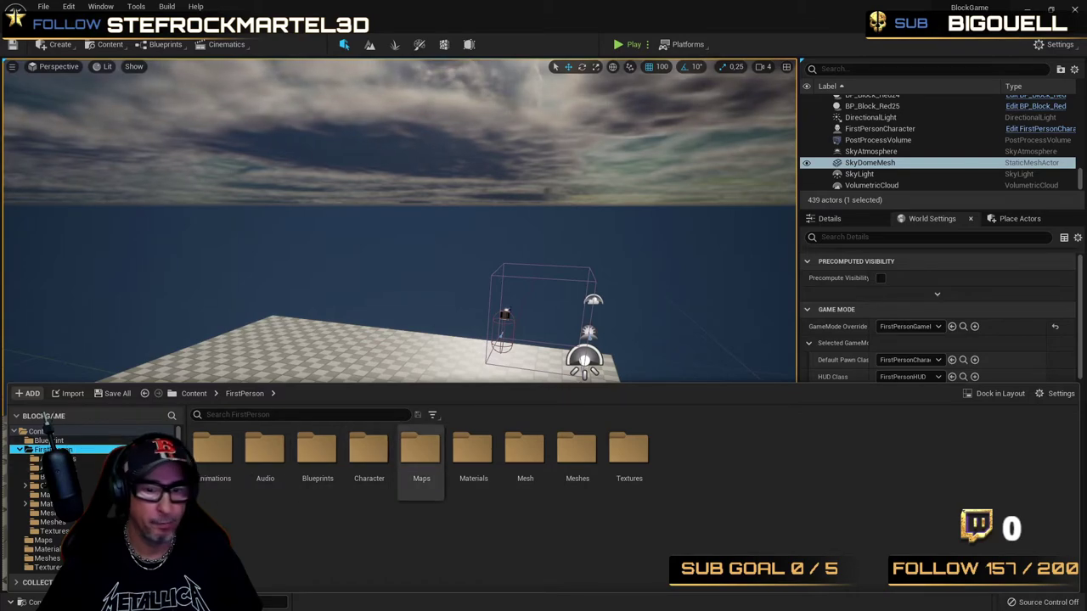
left_click(432, 414)
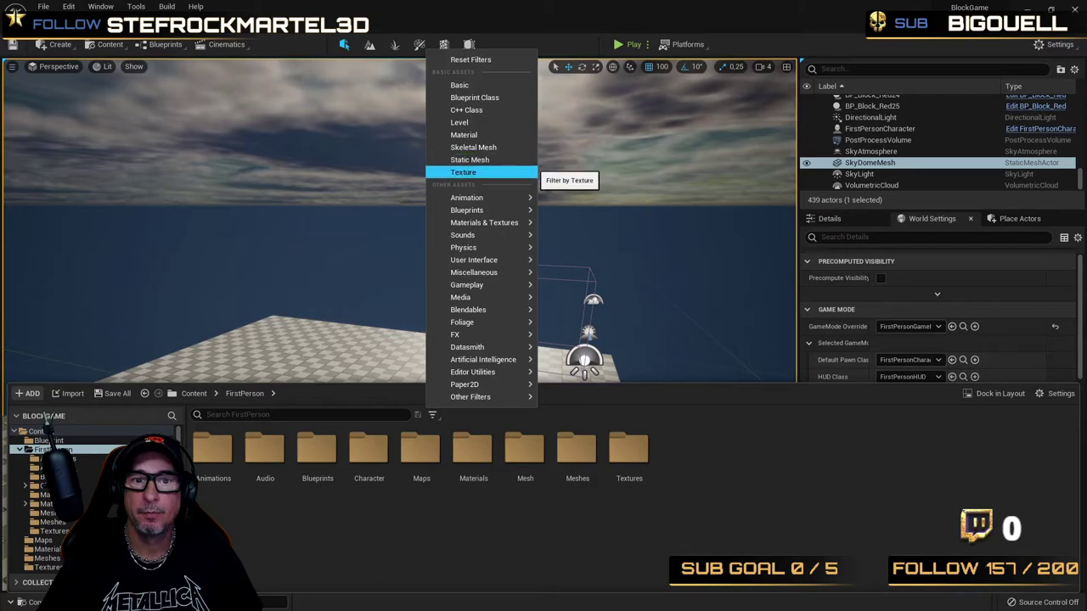
left_click(470, 160)
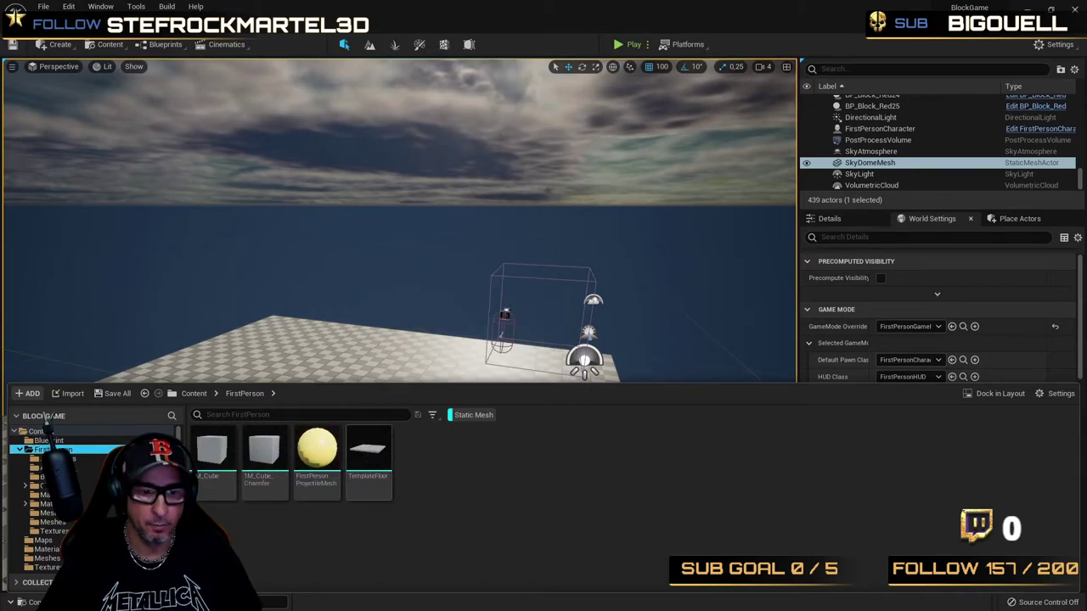
left_click(38, 431)
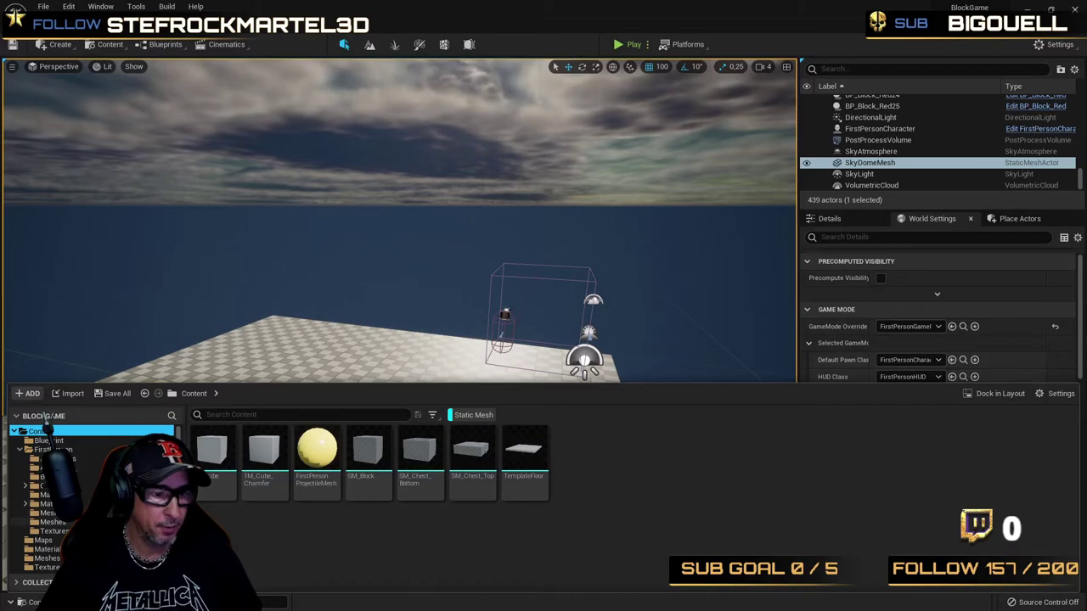
- Browse the Blueprint and FirstPerson subfolders, ending in FirstPerson > Blueprints
scroll(46, 418, "down", 1)
left_click(49, 440)
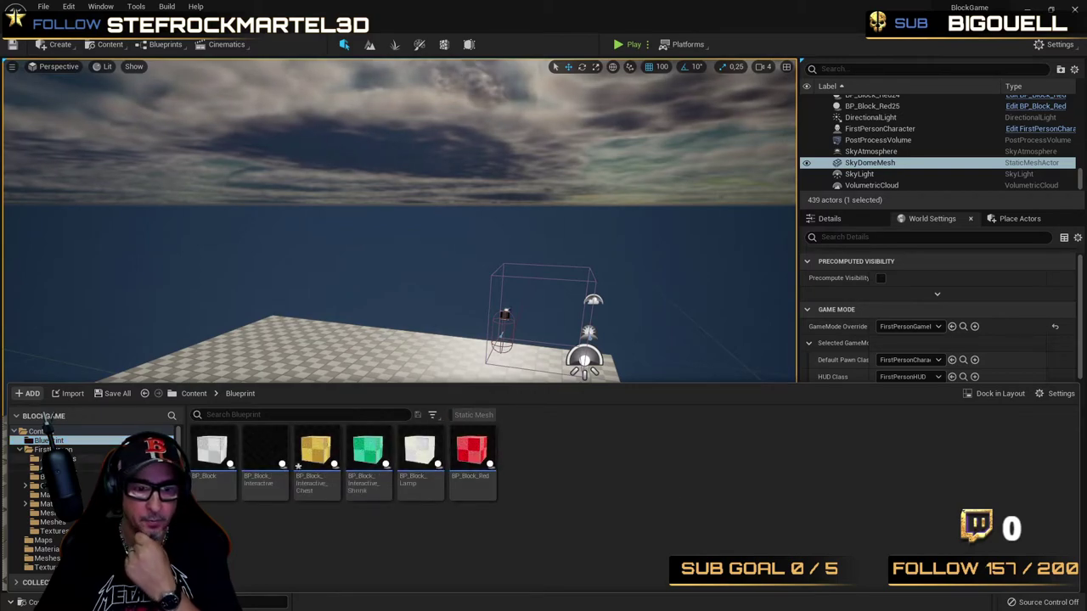
left_click(46, 449)
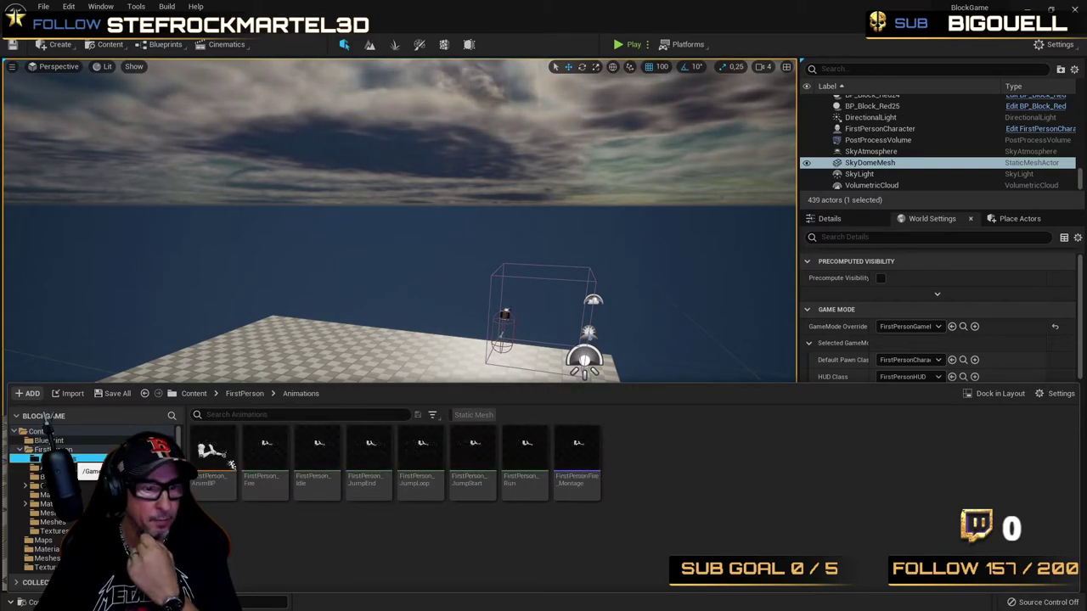
left_click(51, 476)
left_click(47, 449)
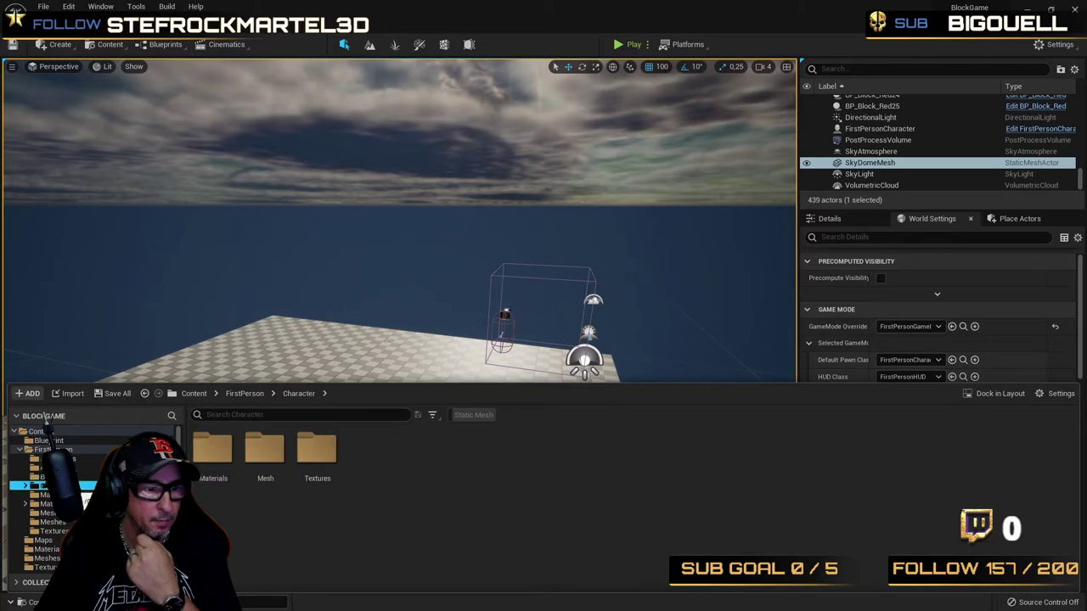
left_click(50, 476)
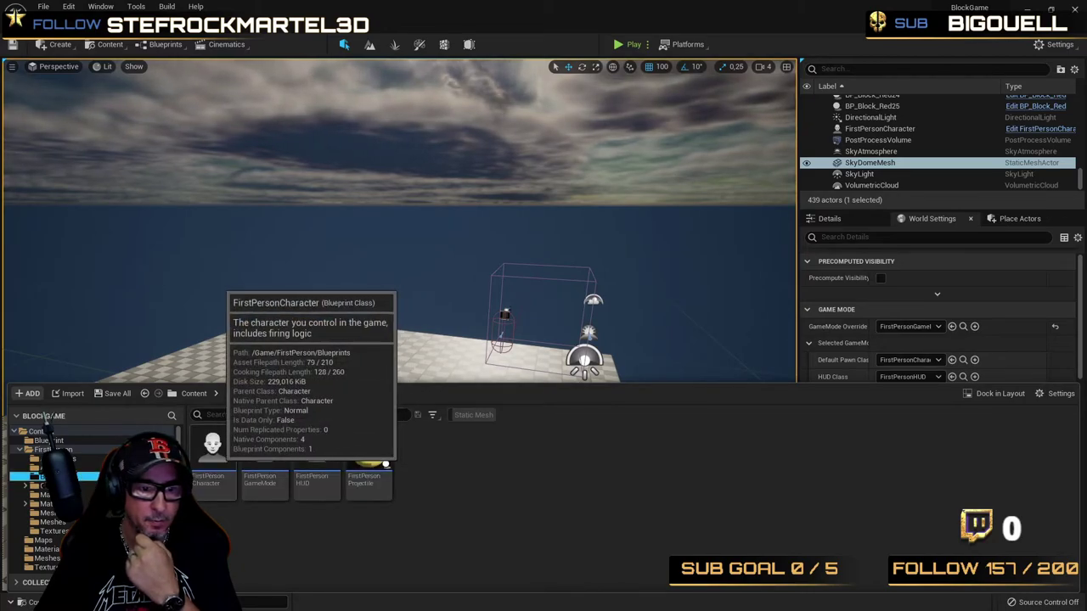
- Open FirstPersonCharacter and inspect the Spawn Block and Cast To BP_Block Event Graph logic
double_click(212, 446)
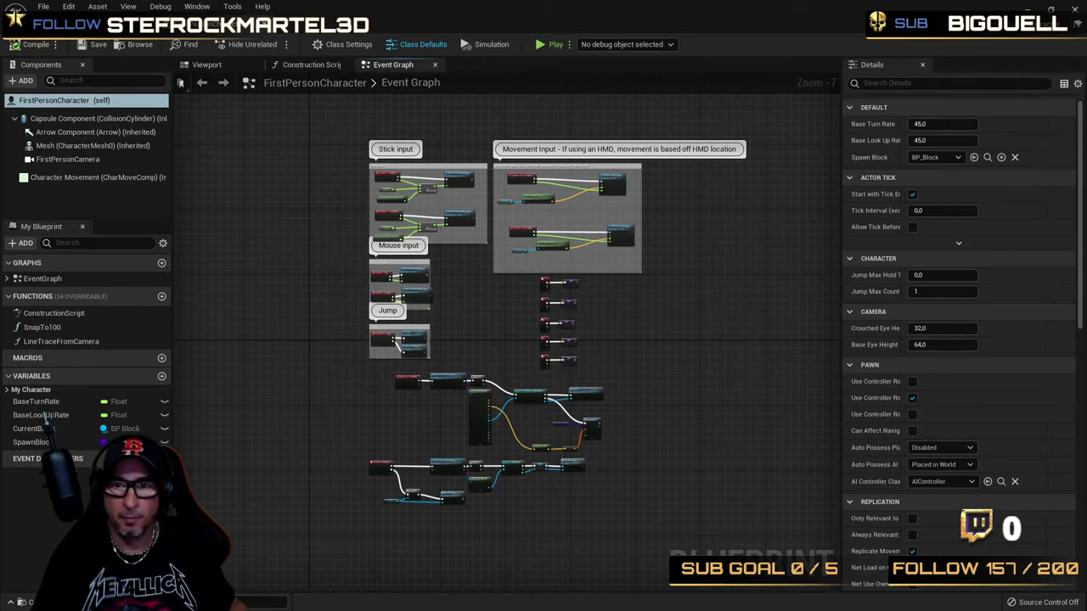
double_click(46, 428)
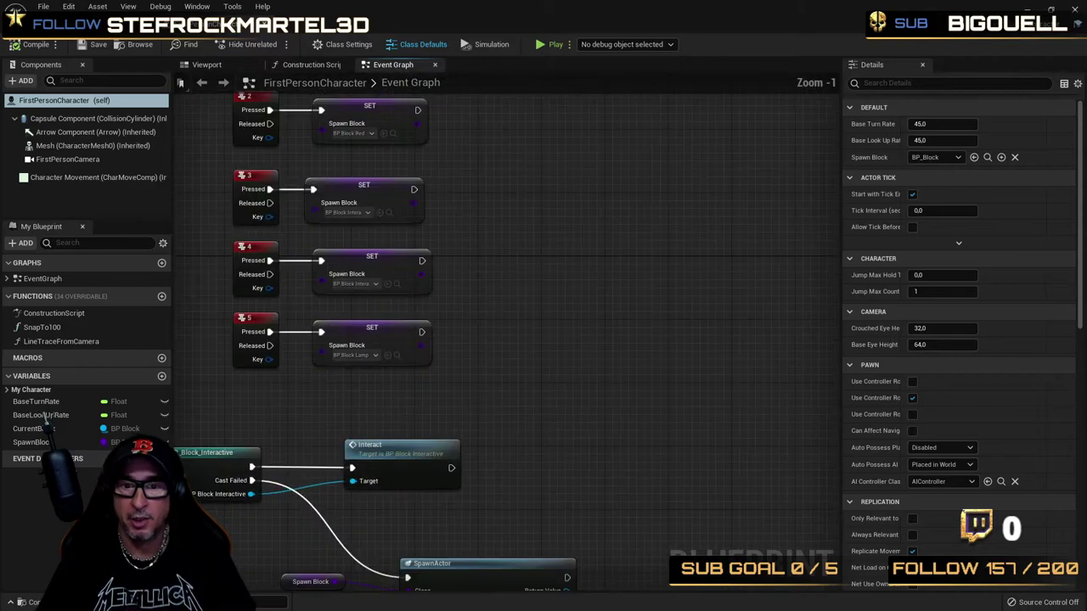
double_click(47, 429)
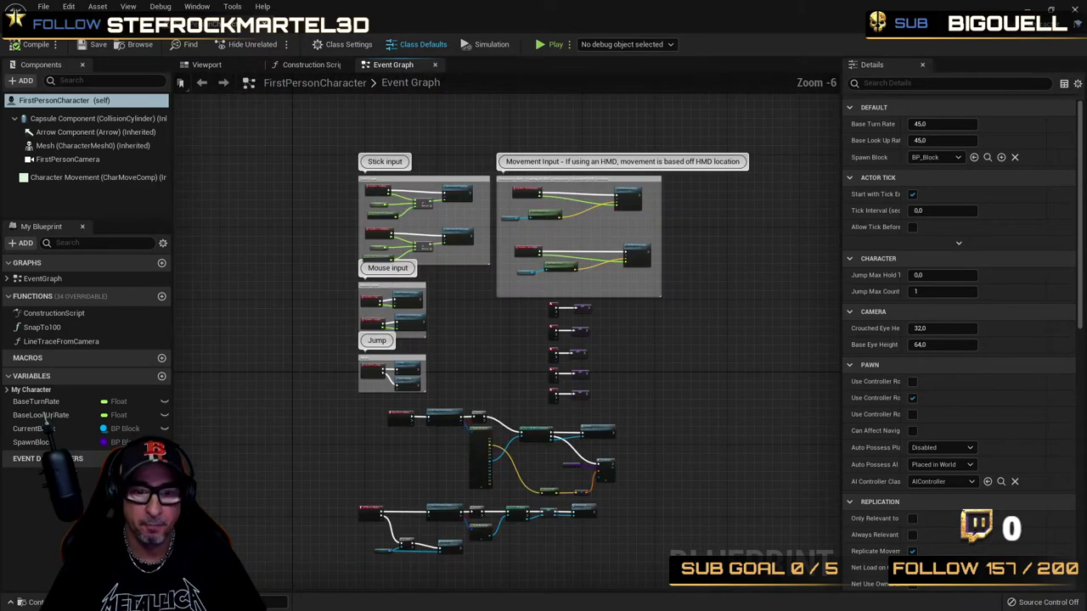
scroll(501, 318, "down", 2)
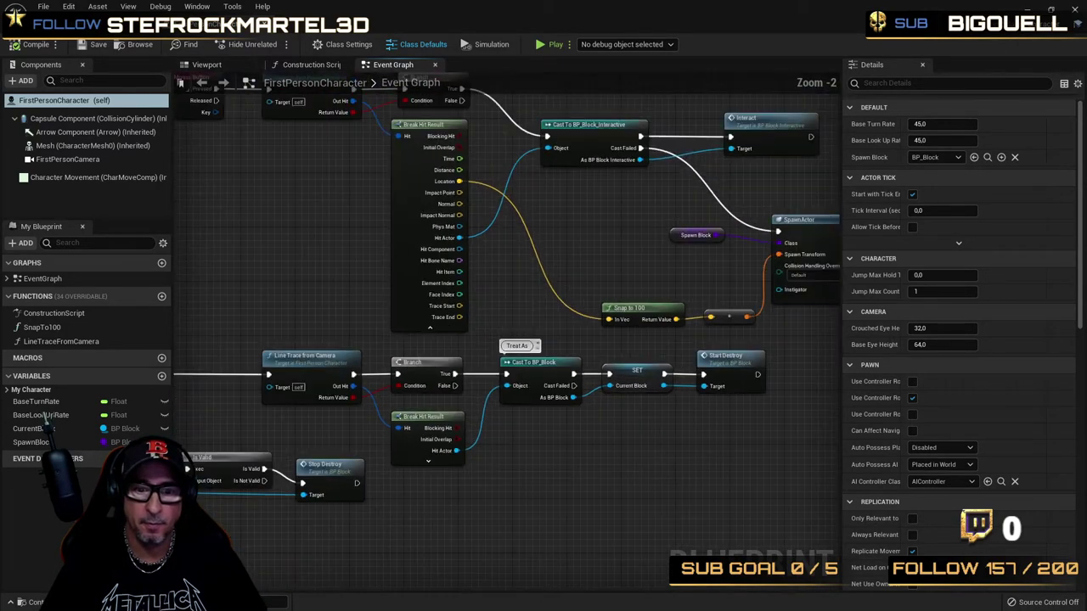
scroll(501, 319, "down", 1)
scroll(501, 319, "down", 1)
scroll(501, 318, "down", 1)
key("Home")
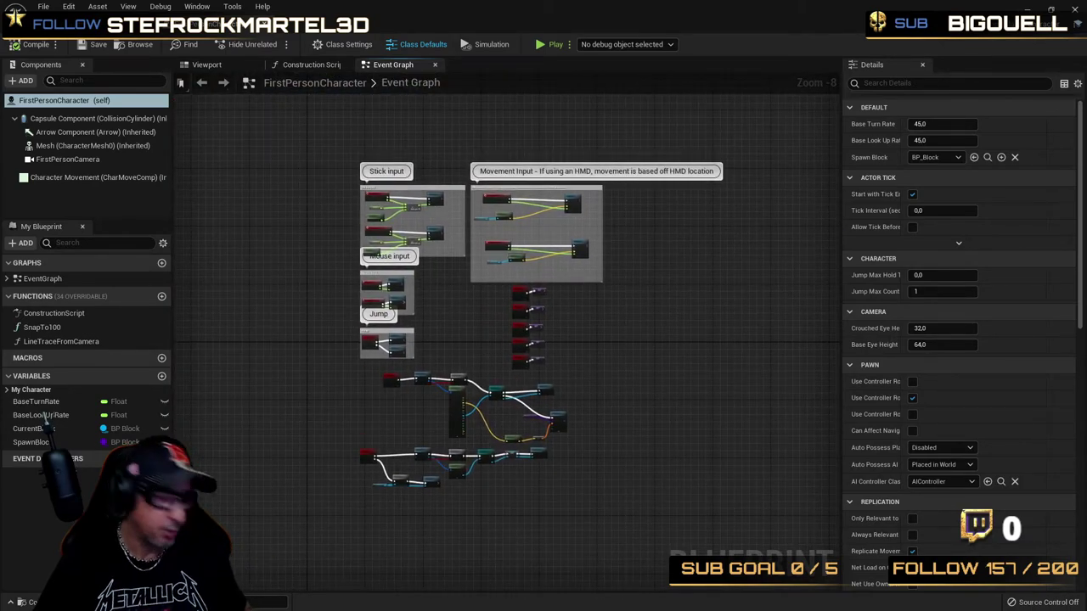
scroll(509, 340, "up", 3)
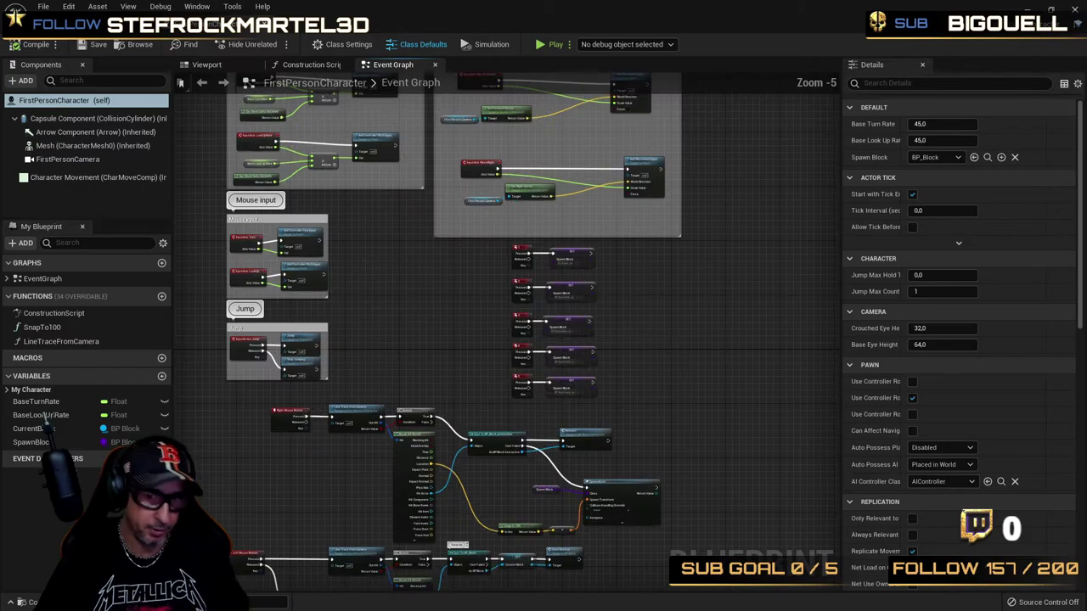
scroll(509, 339, "up", 2)
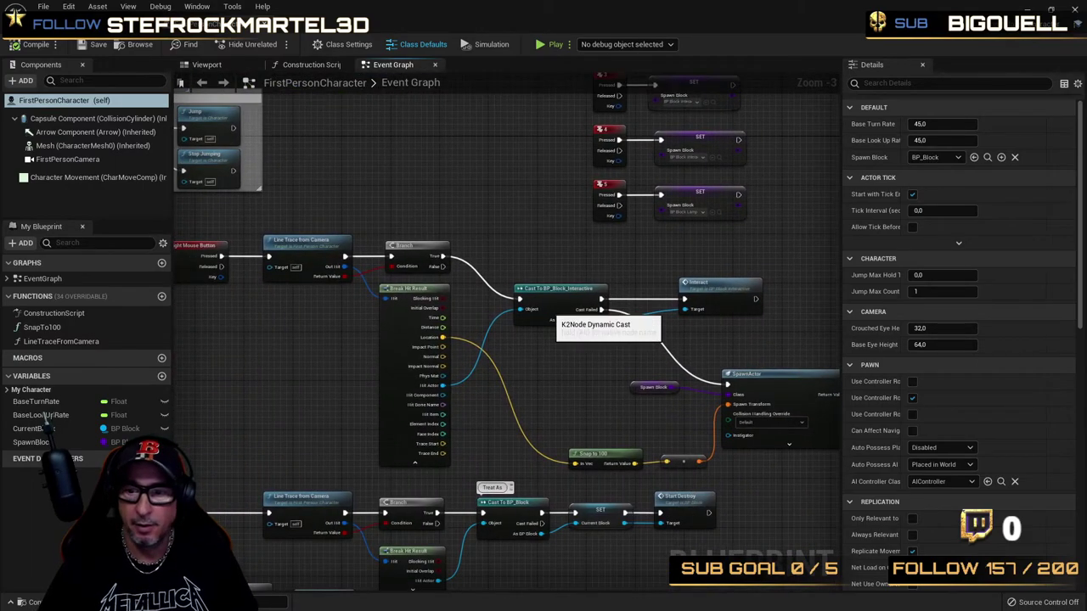
- Nudge the Snap to 100 node, pan to the spawning nodes, and close the Blueprint
left_click_drag(602, 453, 579, 411)
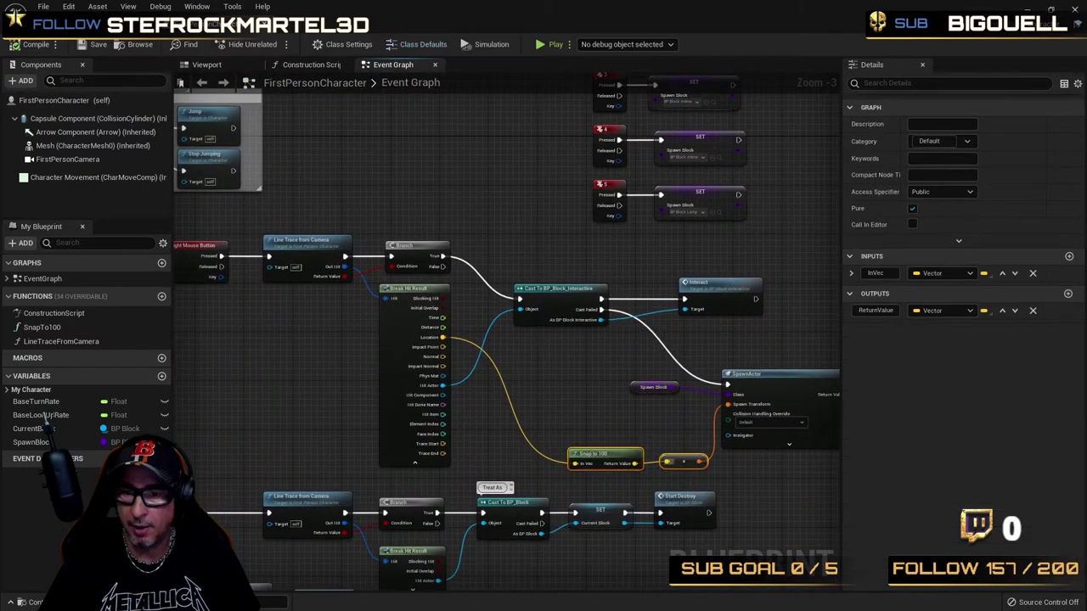
left_click(700, 403)
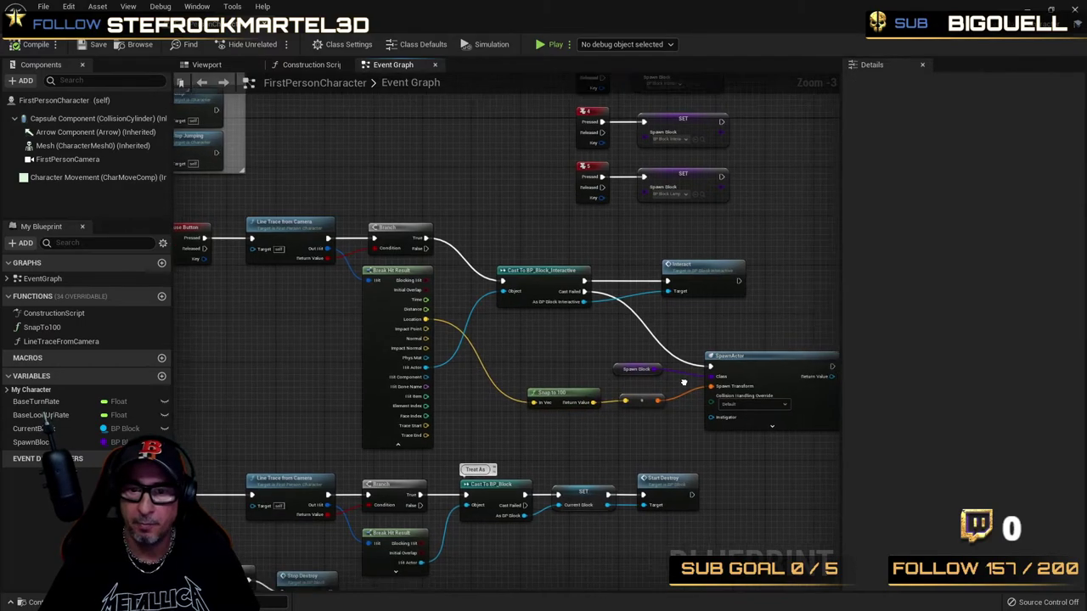
right_click_drag(699, 402, 747, 265)
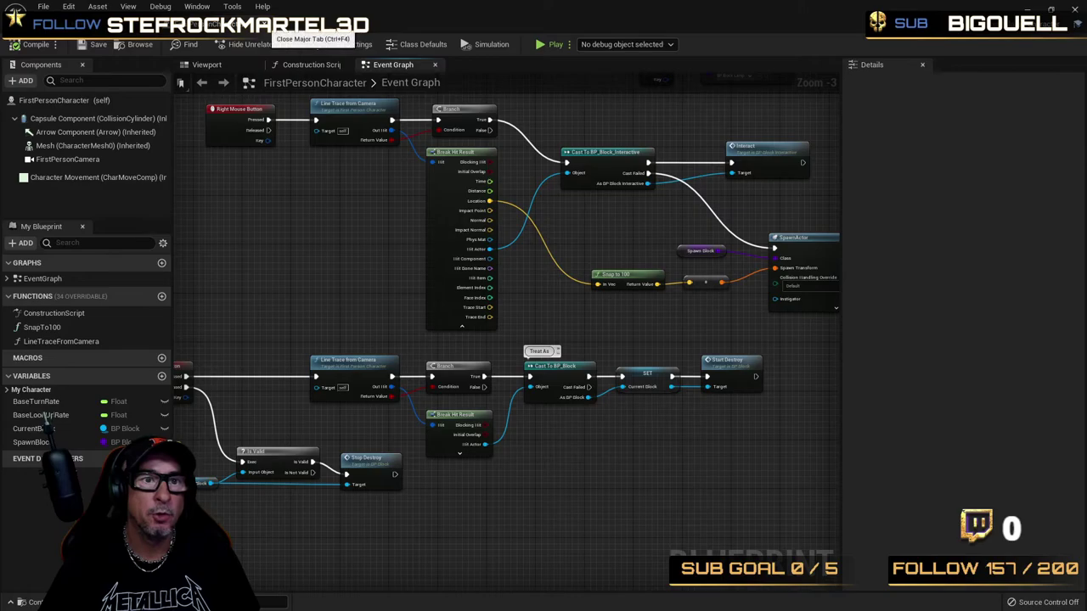
left_click(306, 24)
- Fly the viewport toward the red floor pad and bring up the File menu
right_click_drag(399, 323, 399, 322)
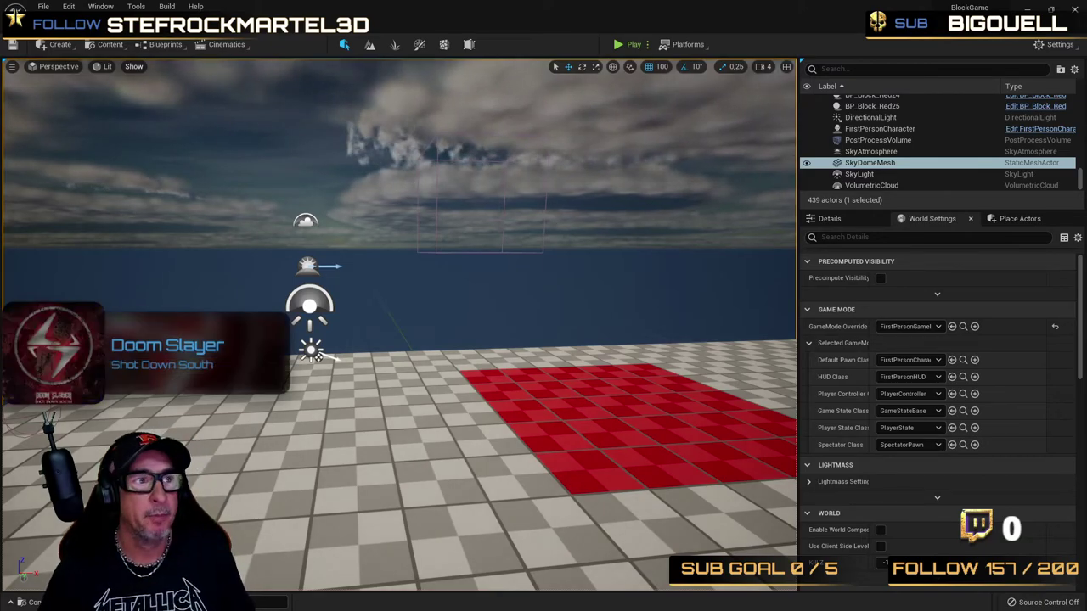
left_click(43, 6)
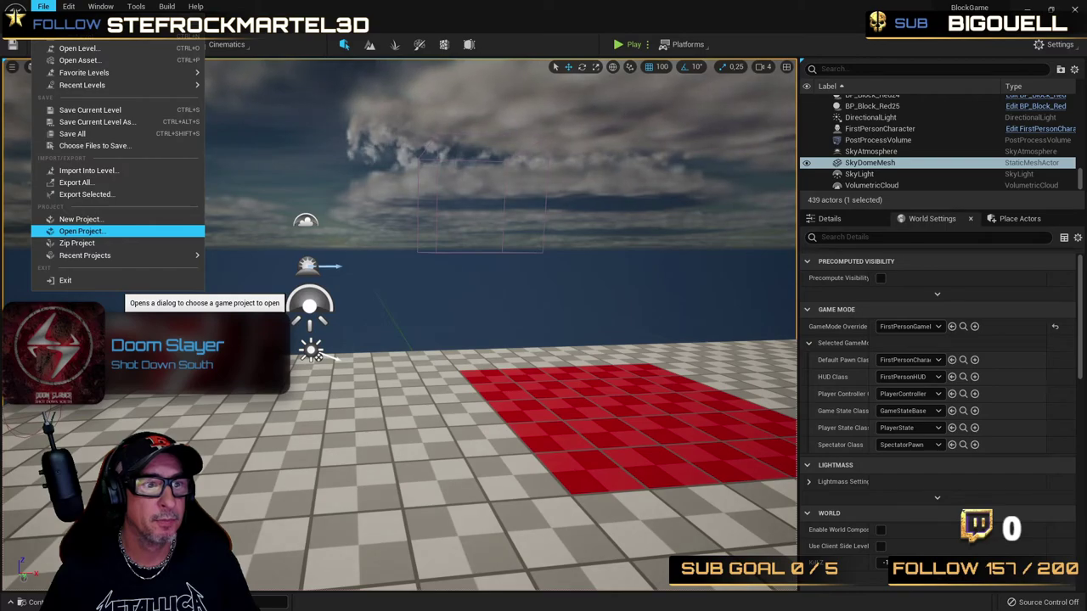
- Try opening the RiverBank project, cancel its conversion prompt, and close the project list
left_click(82, 231)
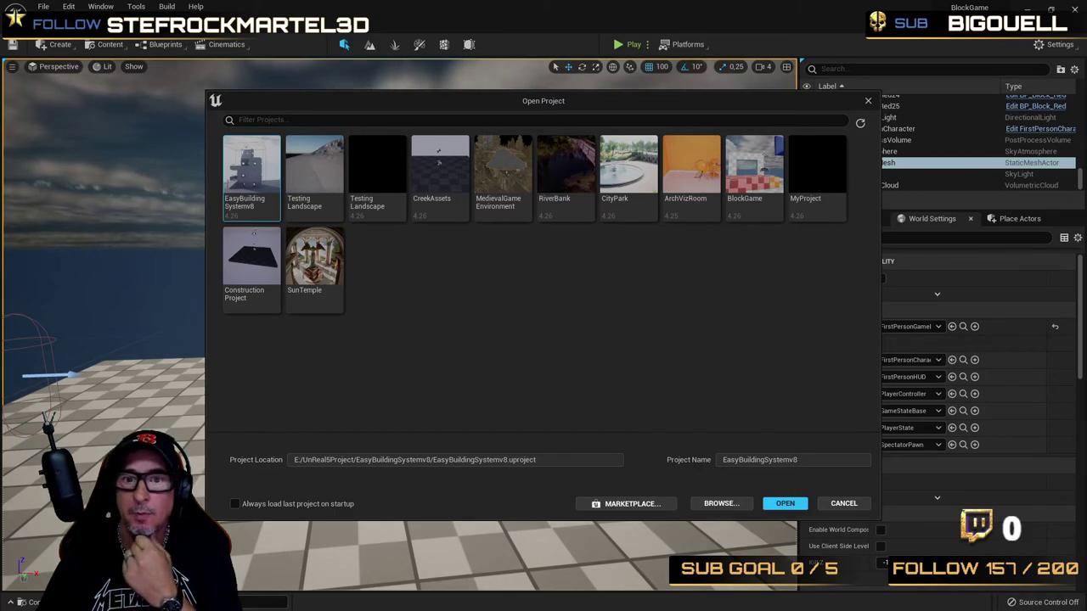
double_click(566, 174)
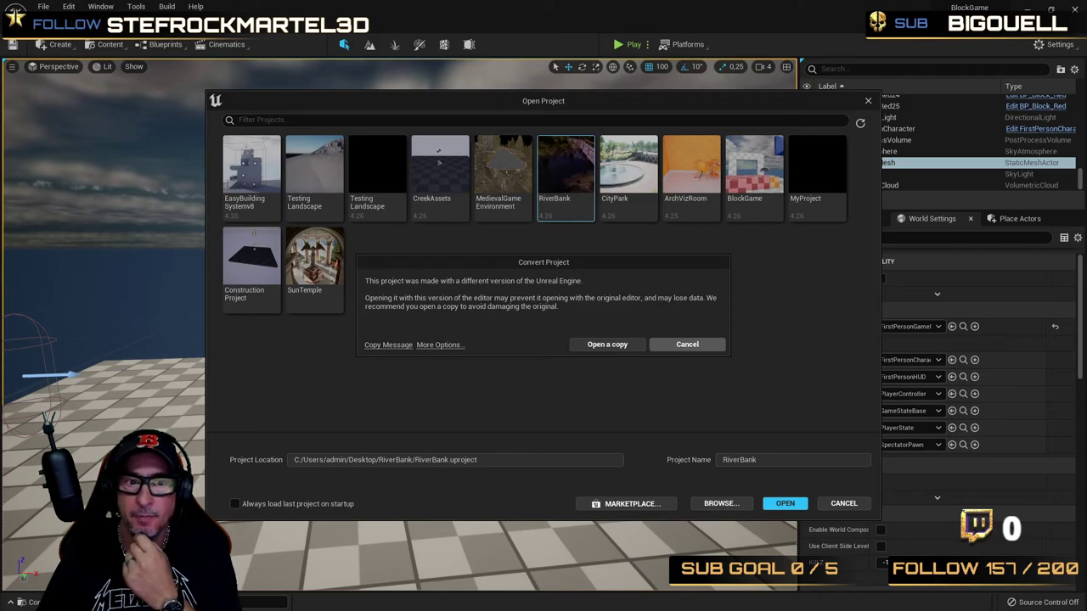
left_click(686, 344)
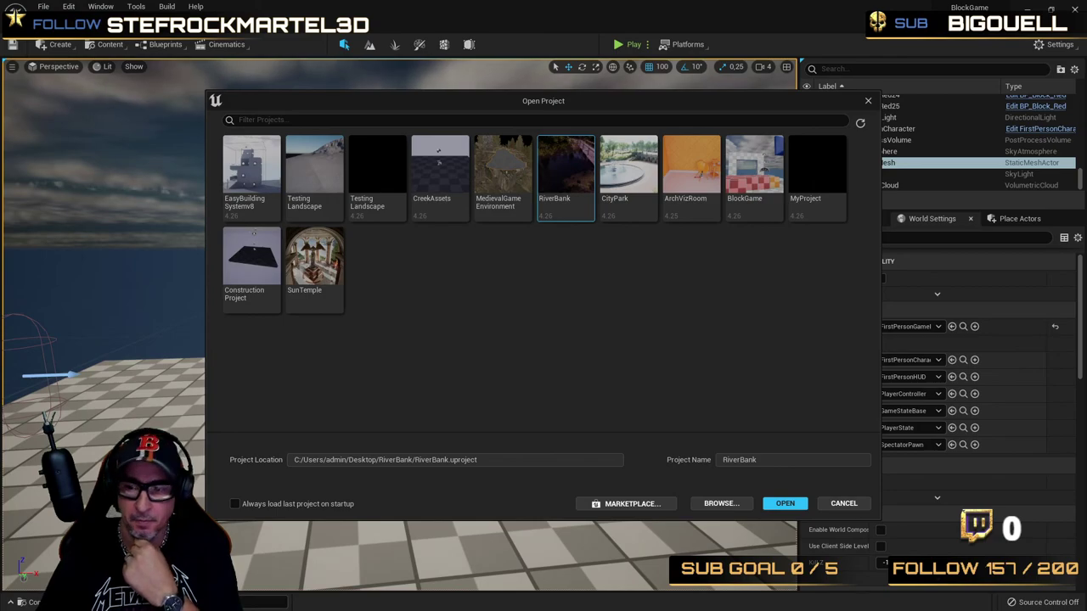
left_click(843, 503)
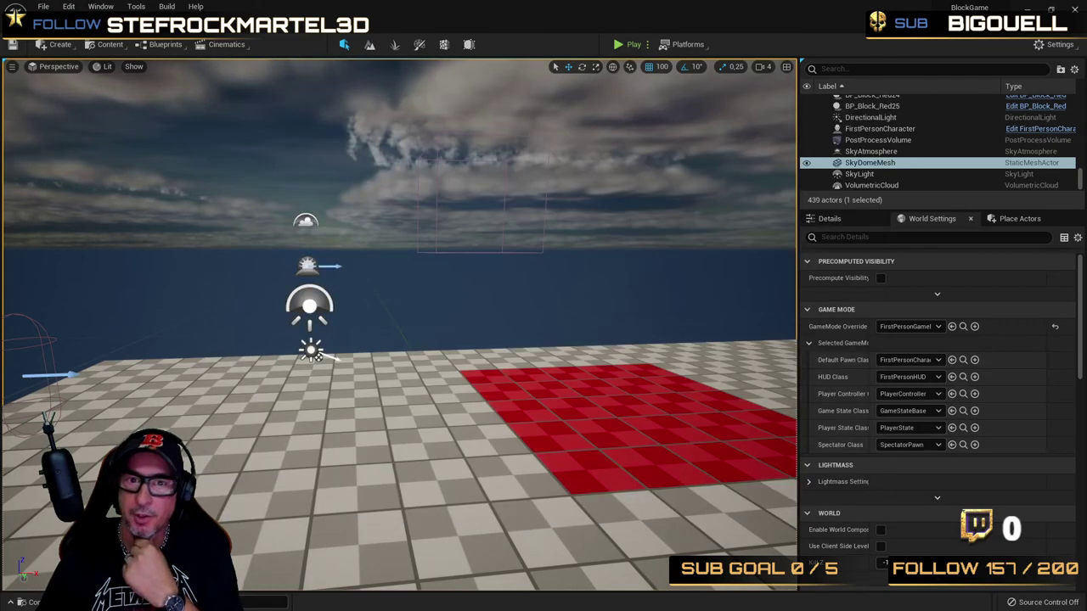